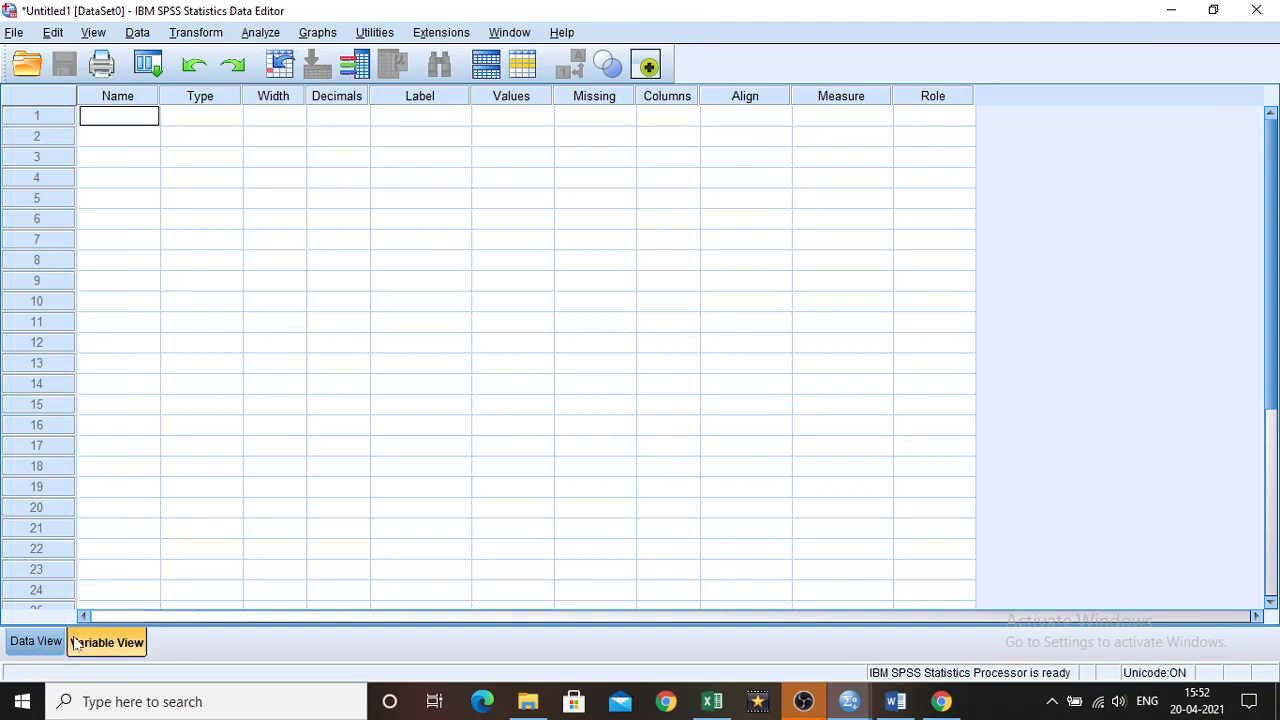
# Review the empty data and variable sheets, and examine the Number, Gender, Age and Systolic columns in the Excel workbook EX1
pyautogui.click(50, 648)
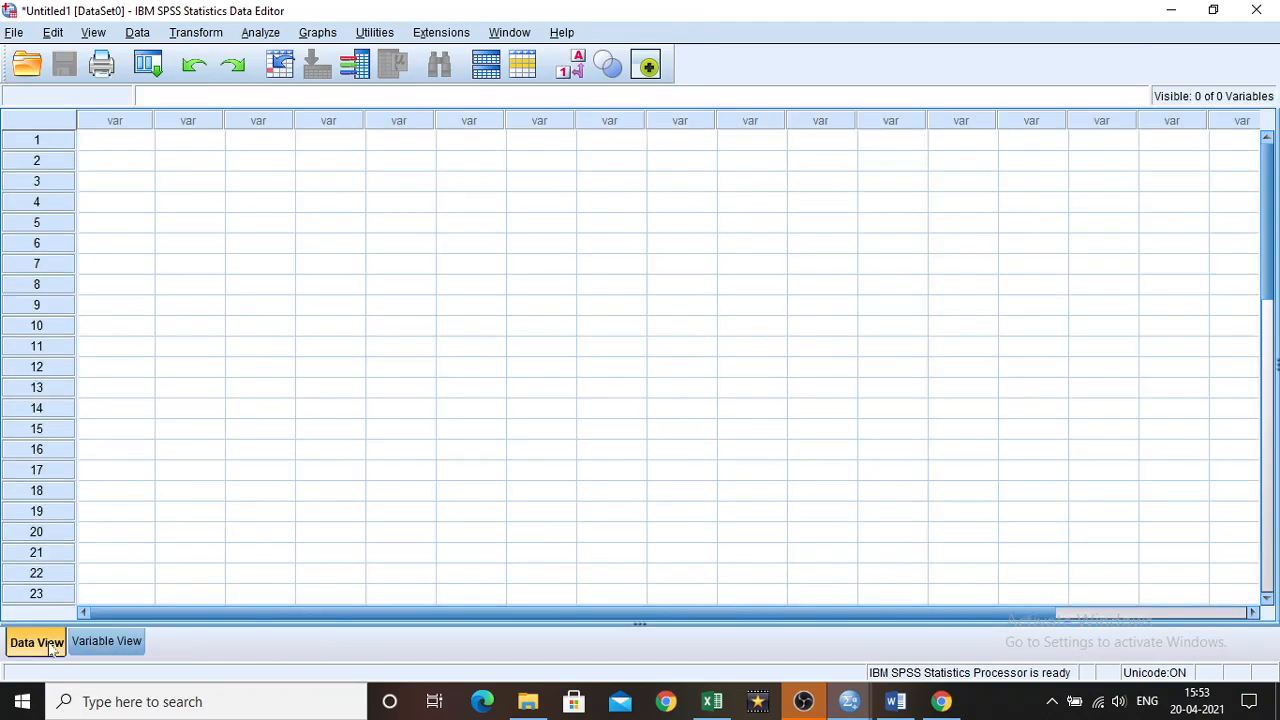
pyautogui.click(113, 640)
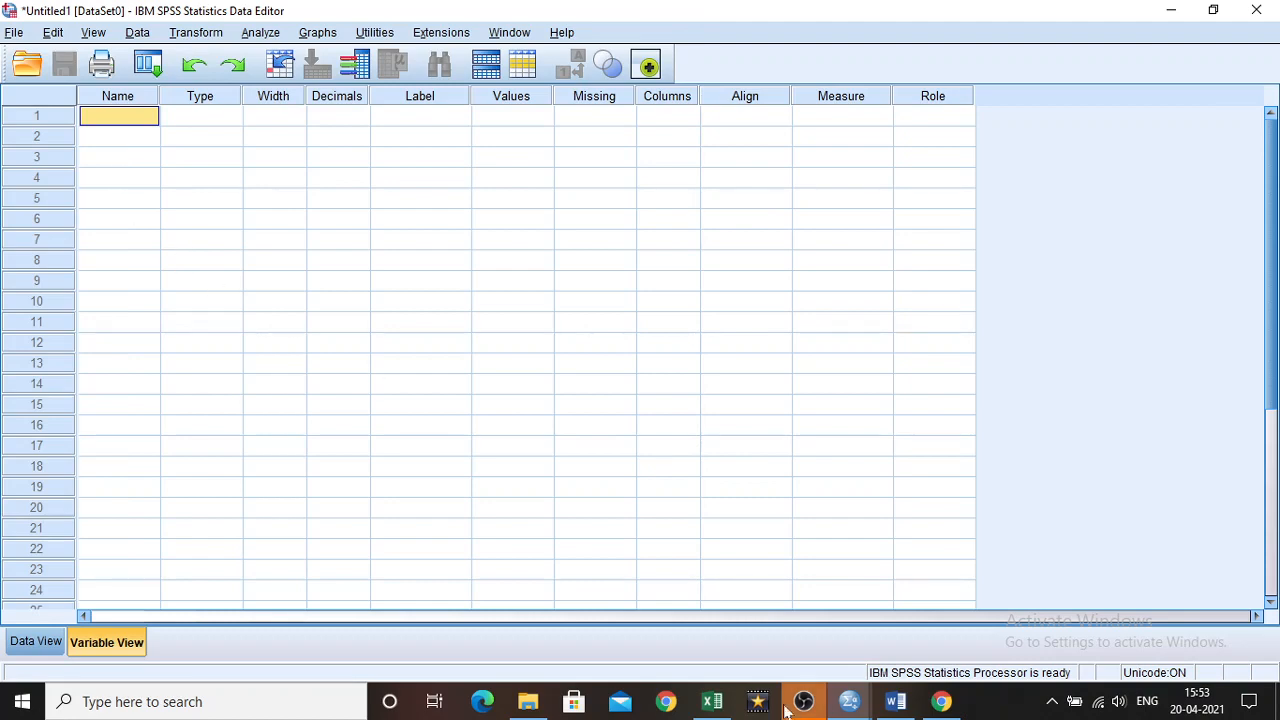
pyautogui.click(710, 701)
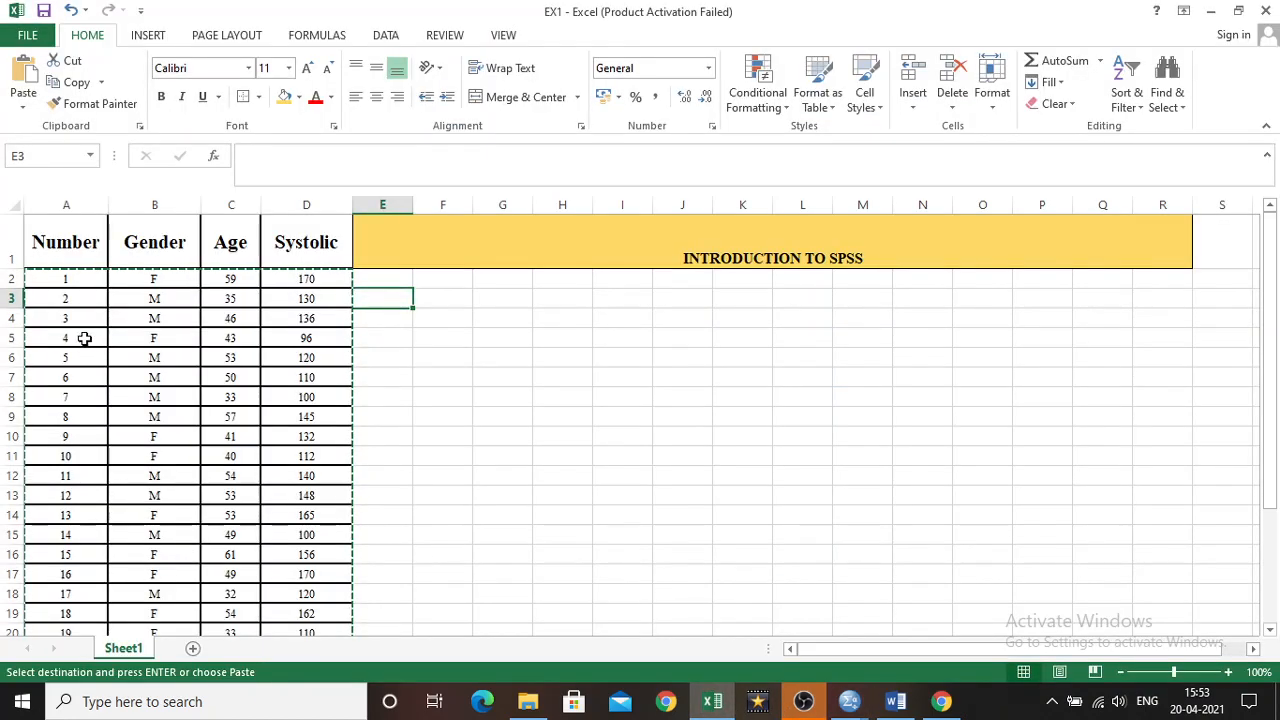
pyautogui.click(53, 240)
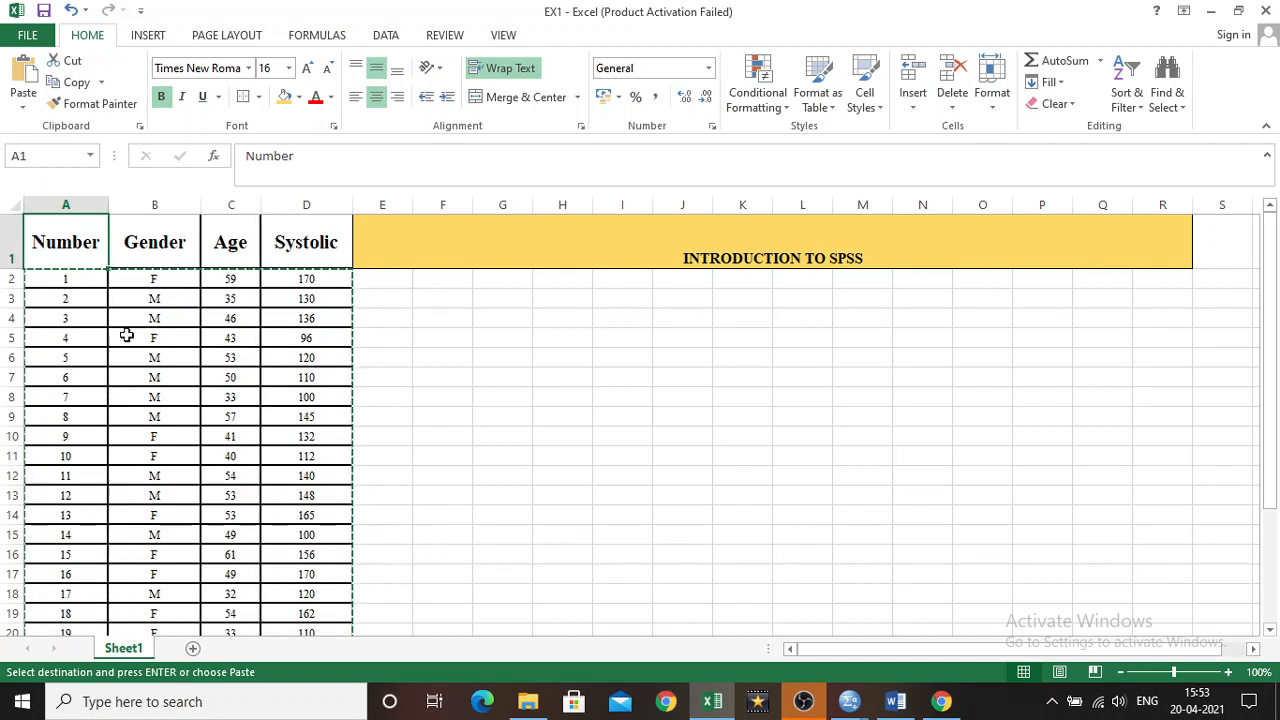
pyautogui.click(147, 228)
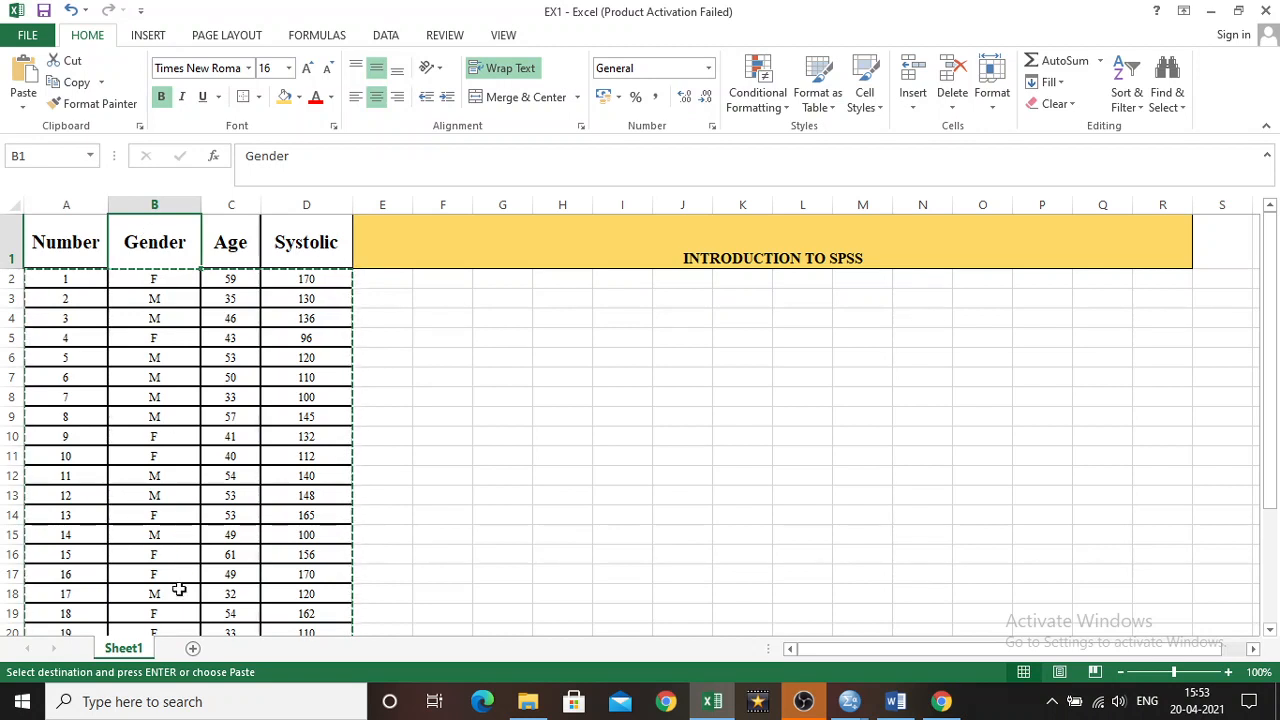
pyautogui.click(240, 230)
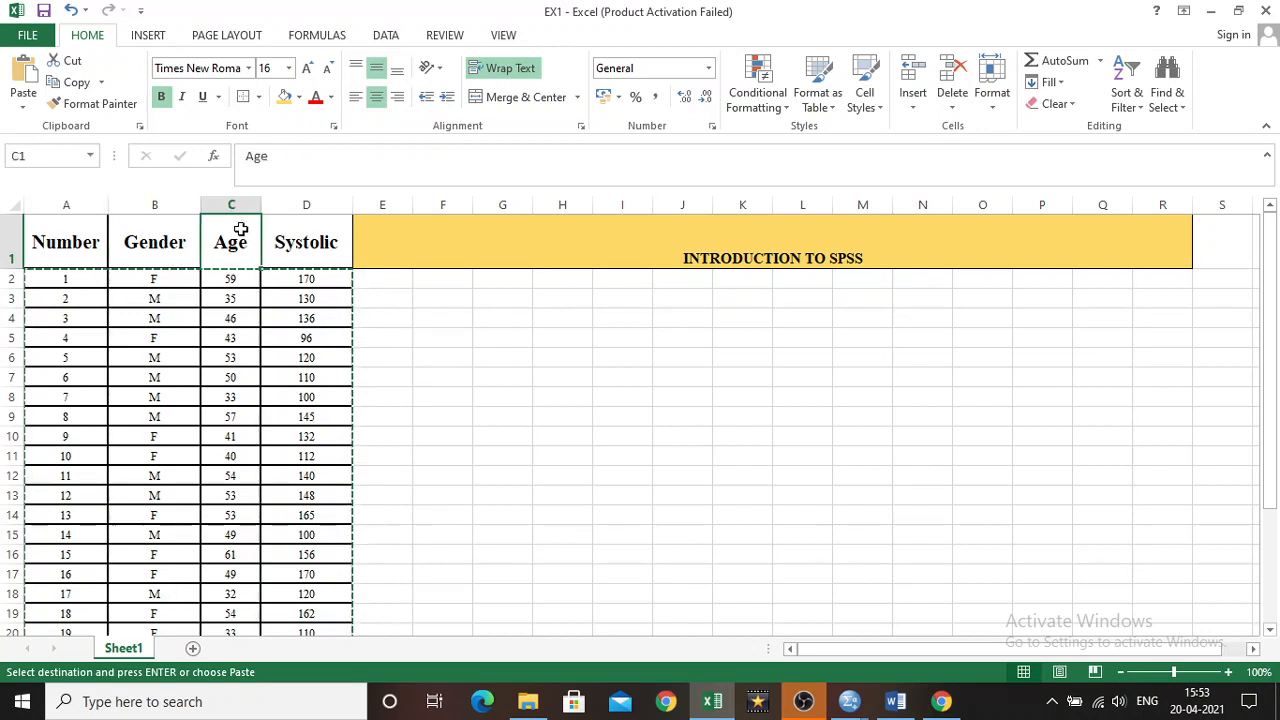
pyautogui.click(310, 237)
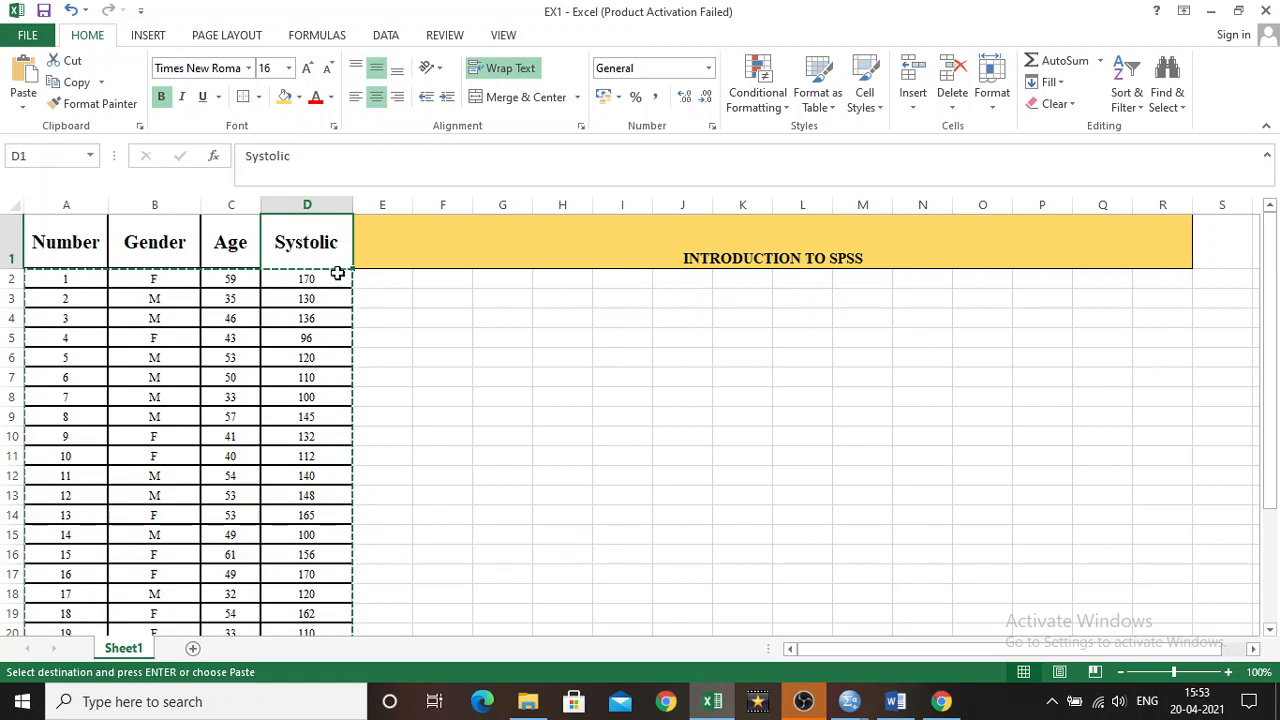
pyautogui.click(333, 280)
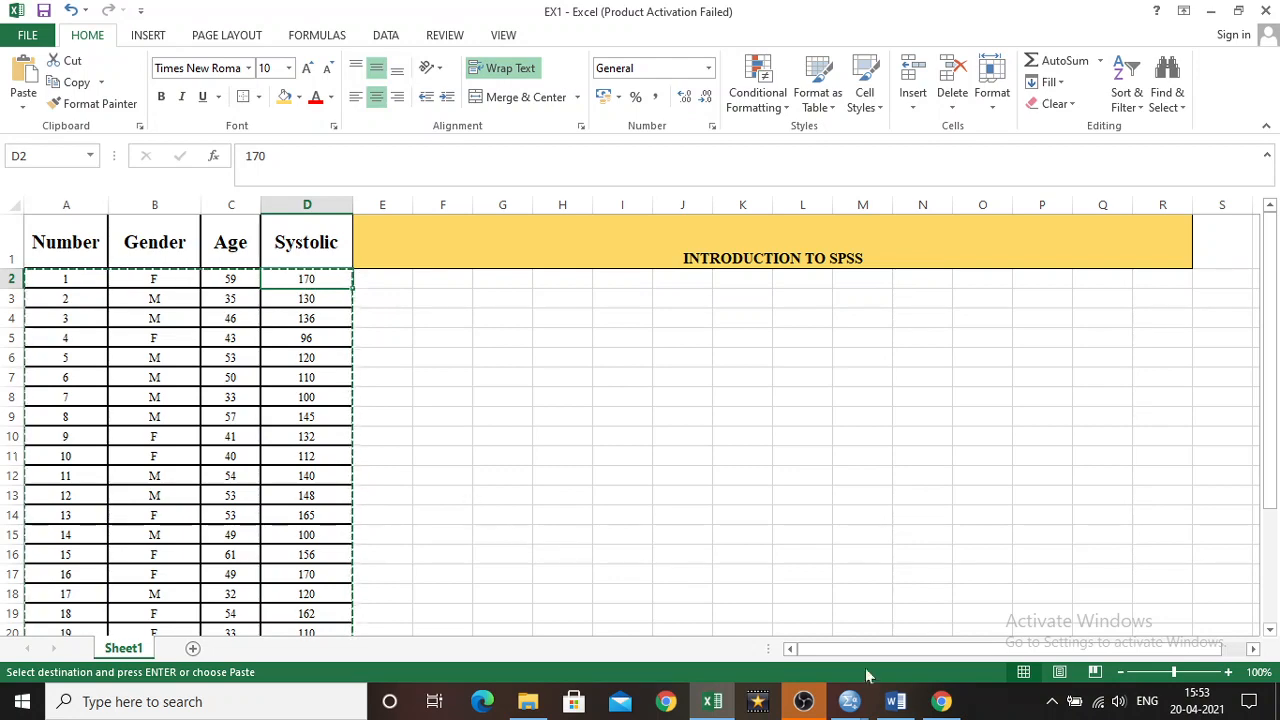
# Switch back to the untitled SPSS dataset and define the first variable with the name NUMBER
pyautogui.click(852, 703)
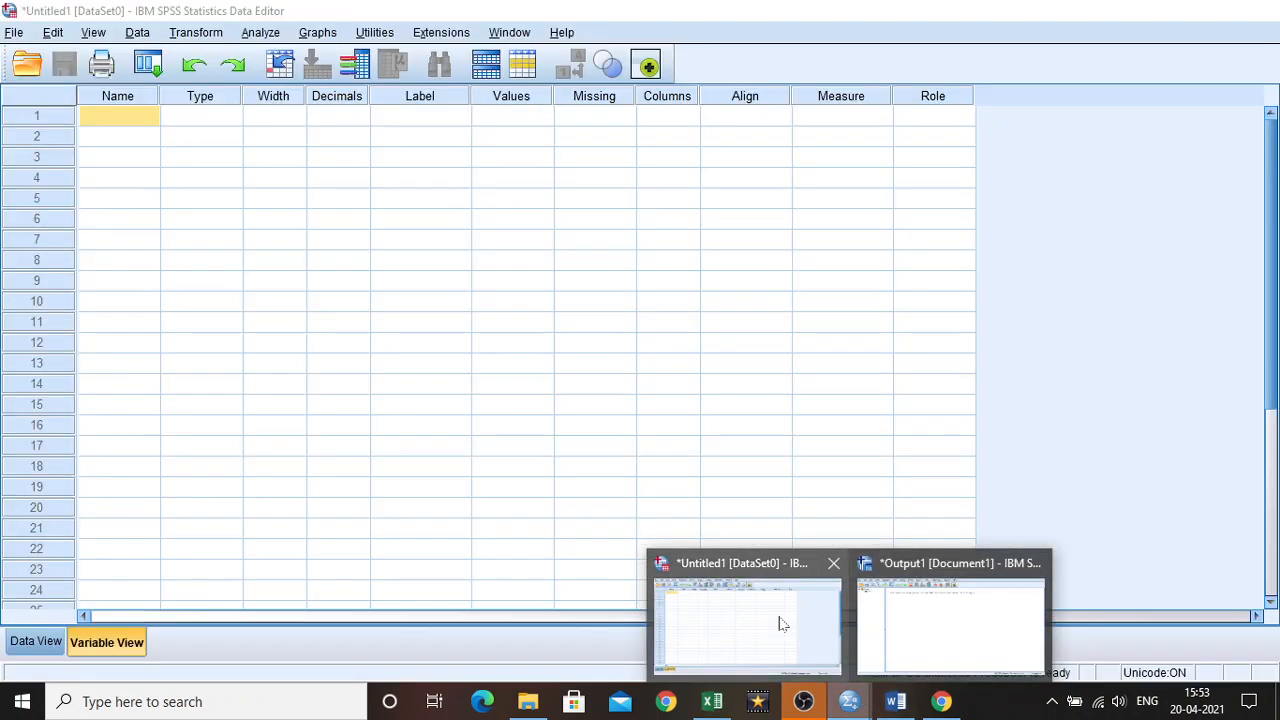
pyautogui.click(786, 621)
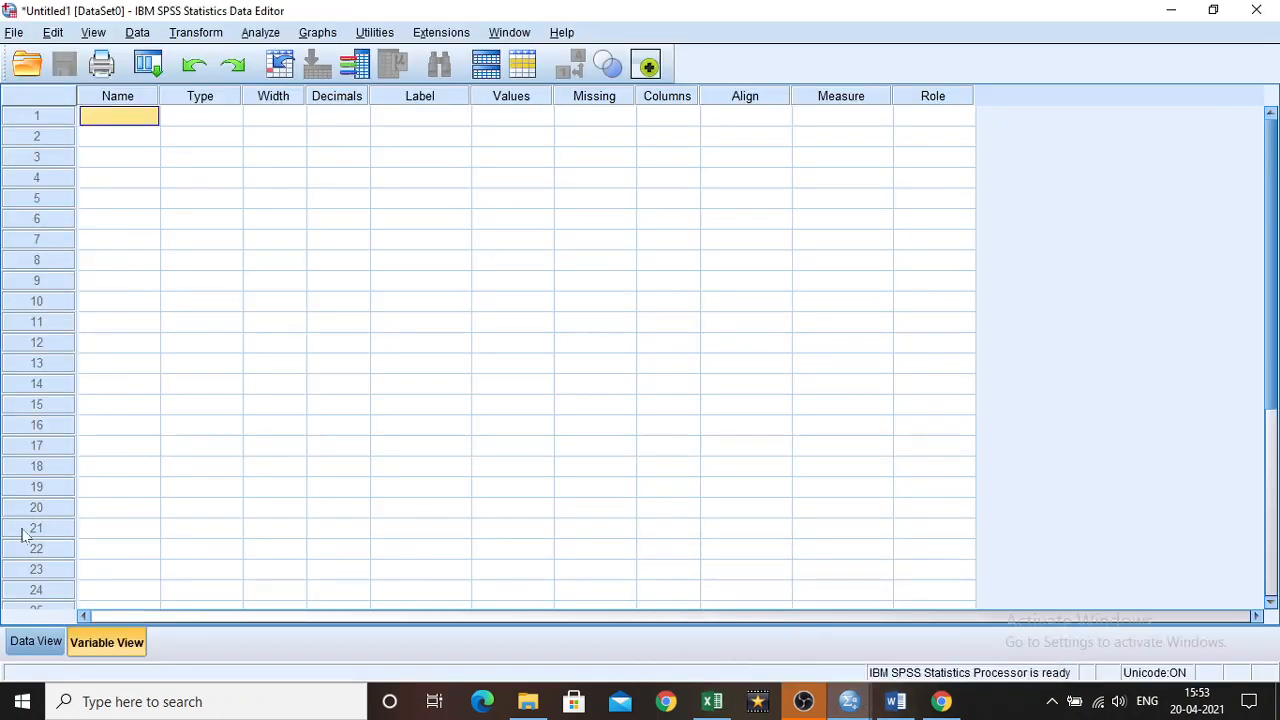
pyautogui.click(36, 642)
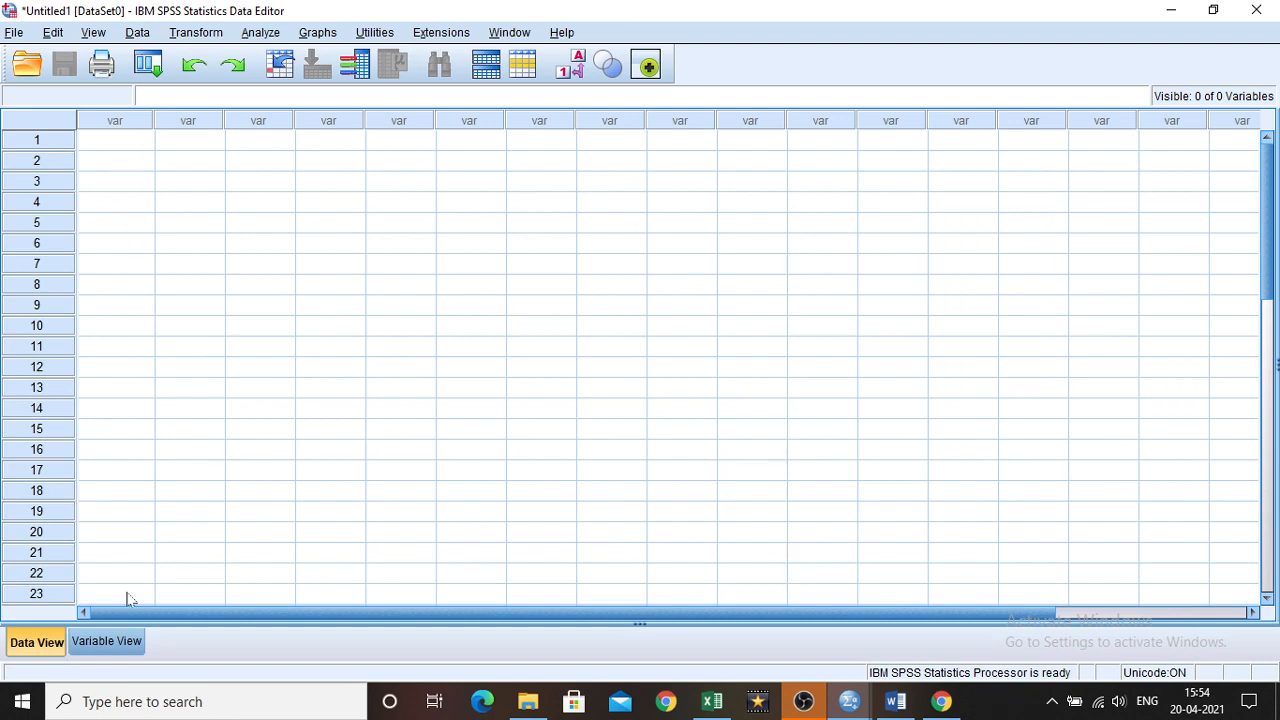
pyautogui.click(116, 640)
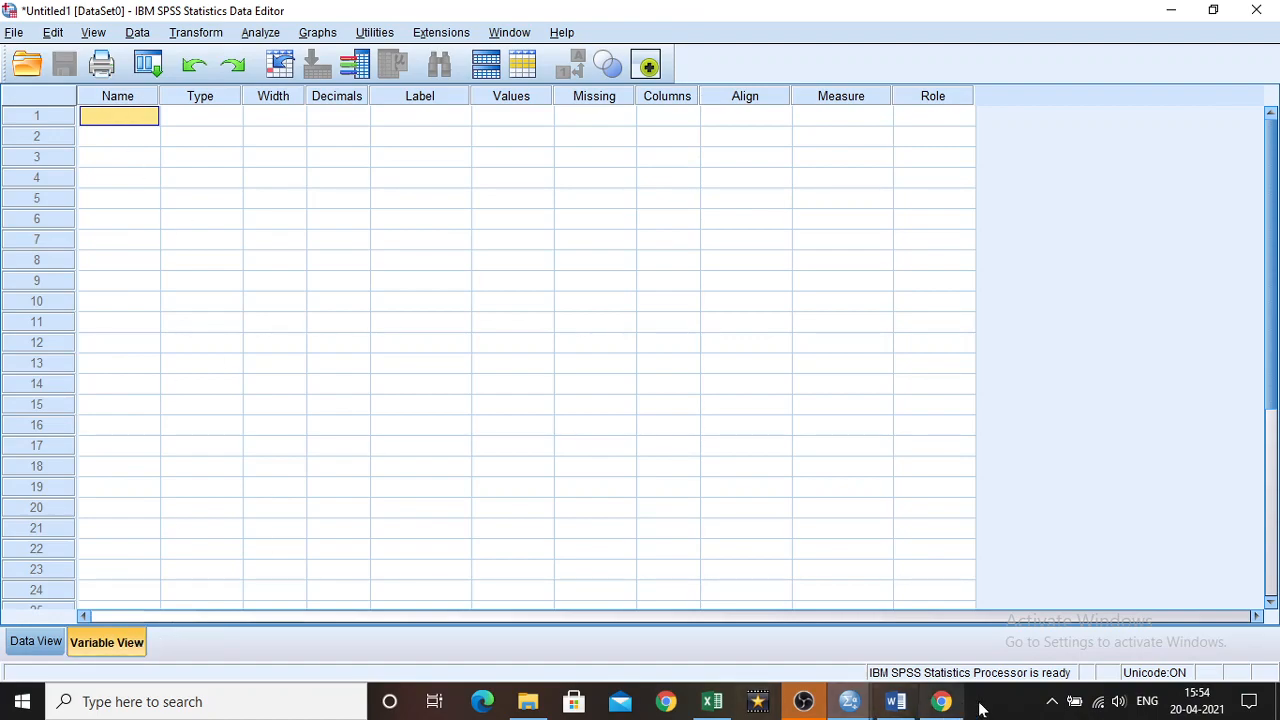
pyautogui.click(898, 703)
pyautogui.click(898, 703)
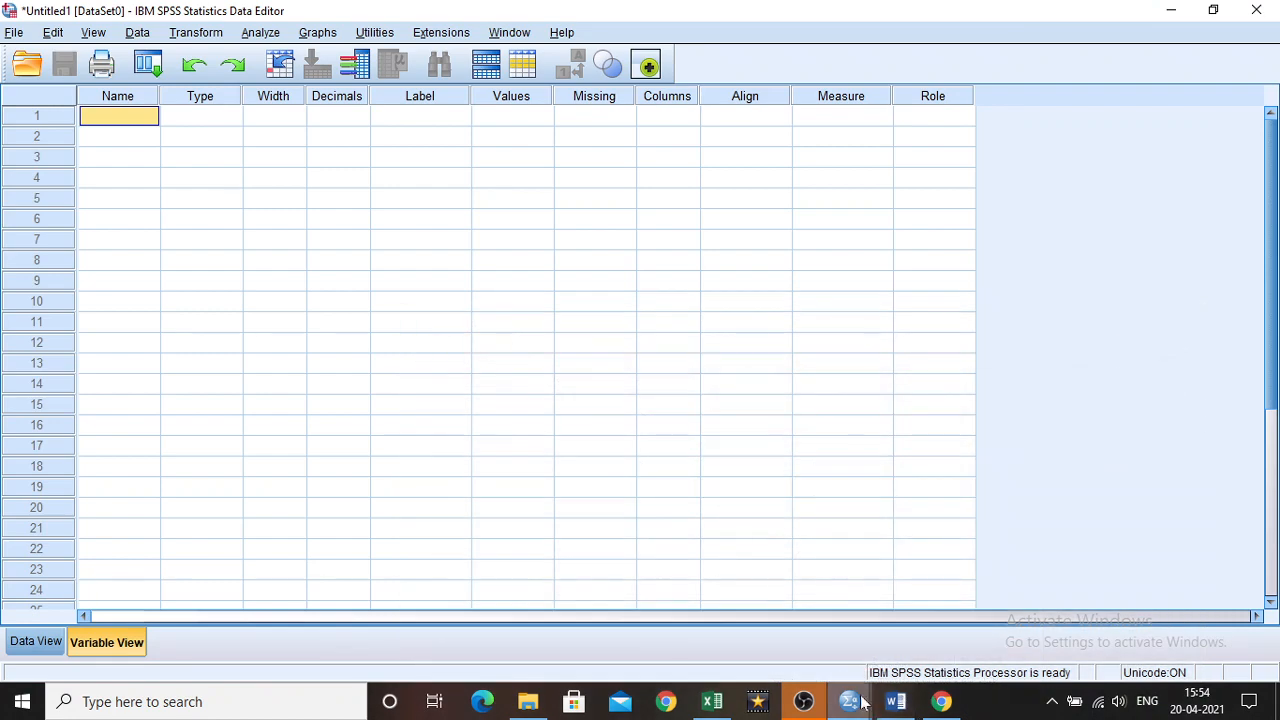
pyautogui.click(138, 116)
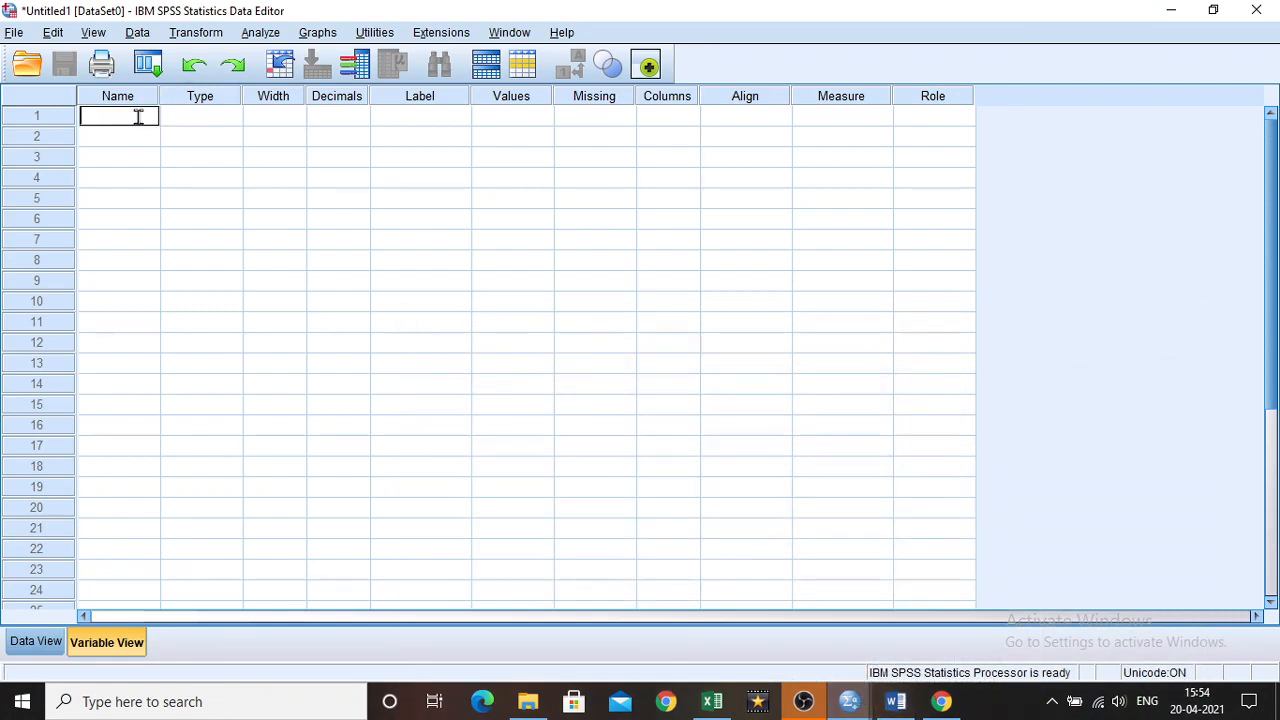
pyautogui.write('NUMBER')
pyautogui.press('Return')
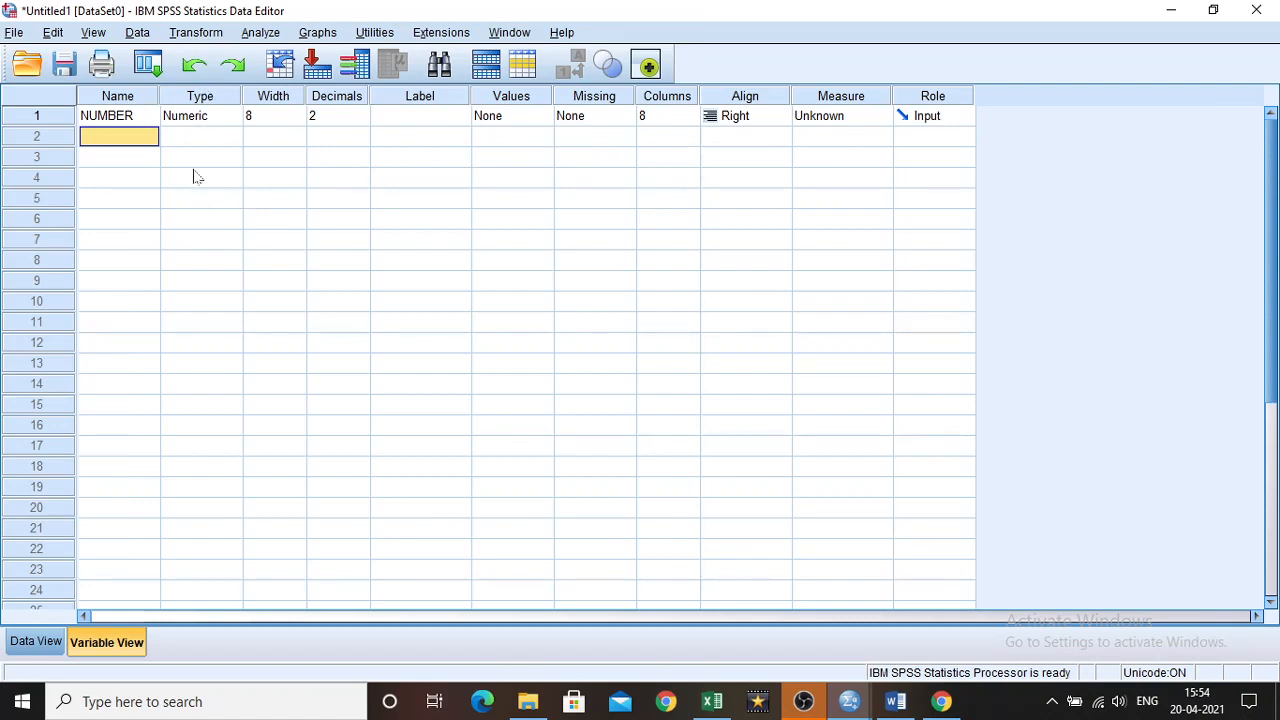
# Review the variable type options for NUMBER and confirm Numeric
pyautogui.click(133, 120)
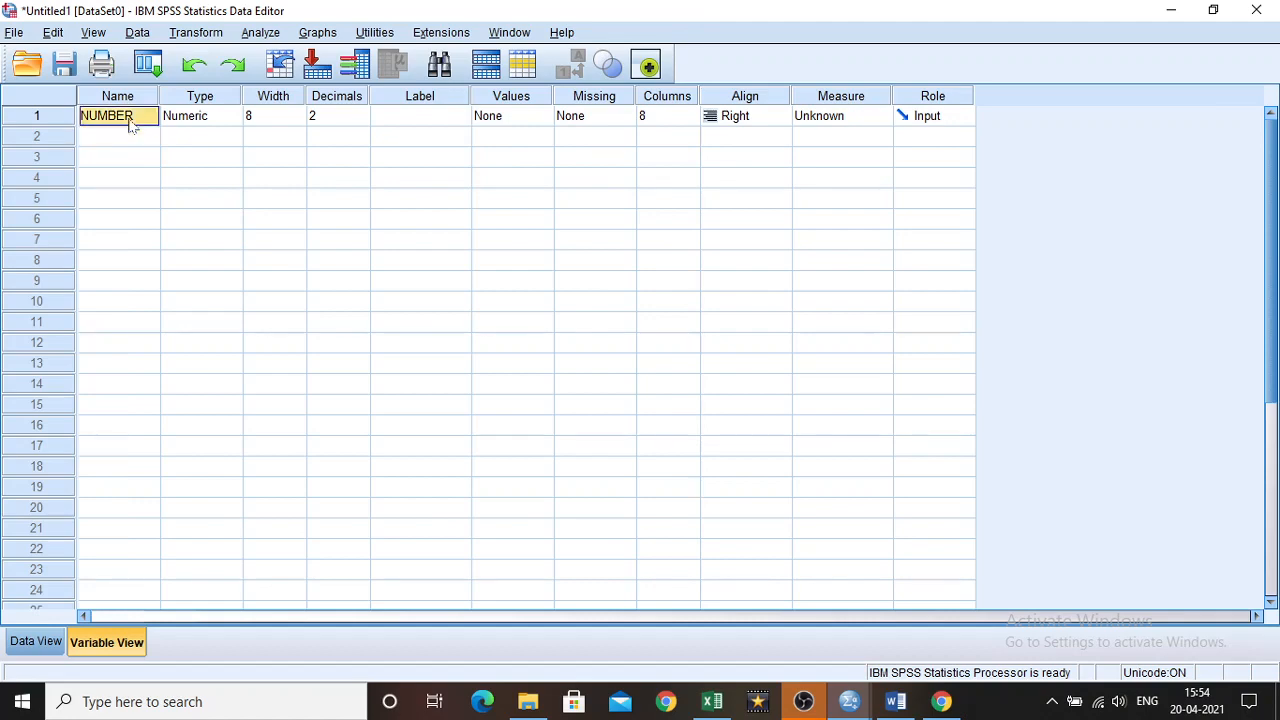
pyautogui.click(201, 120)
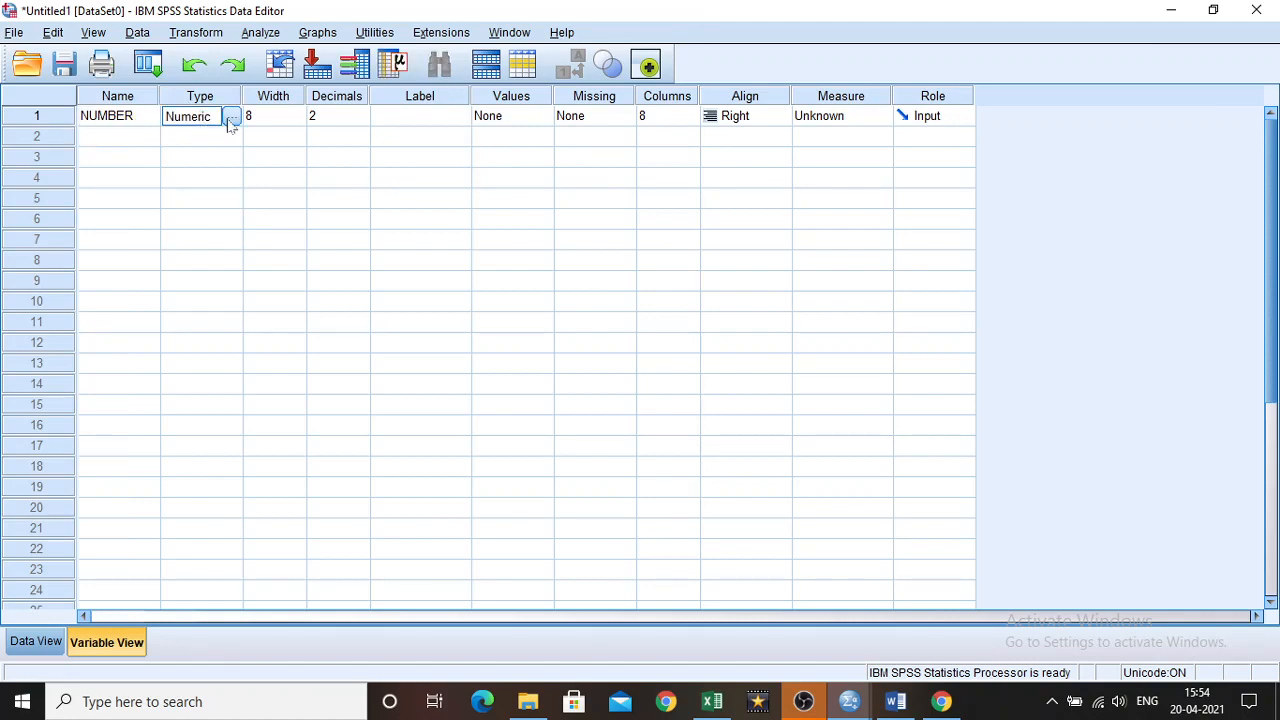
pyautogui.click(231, 121)
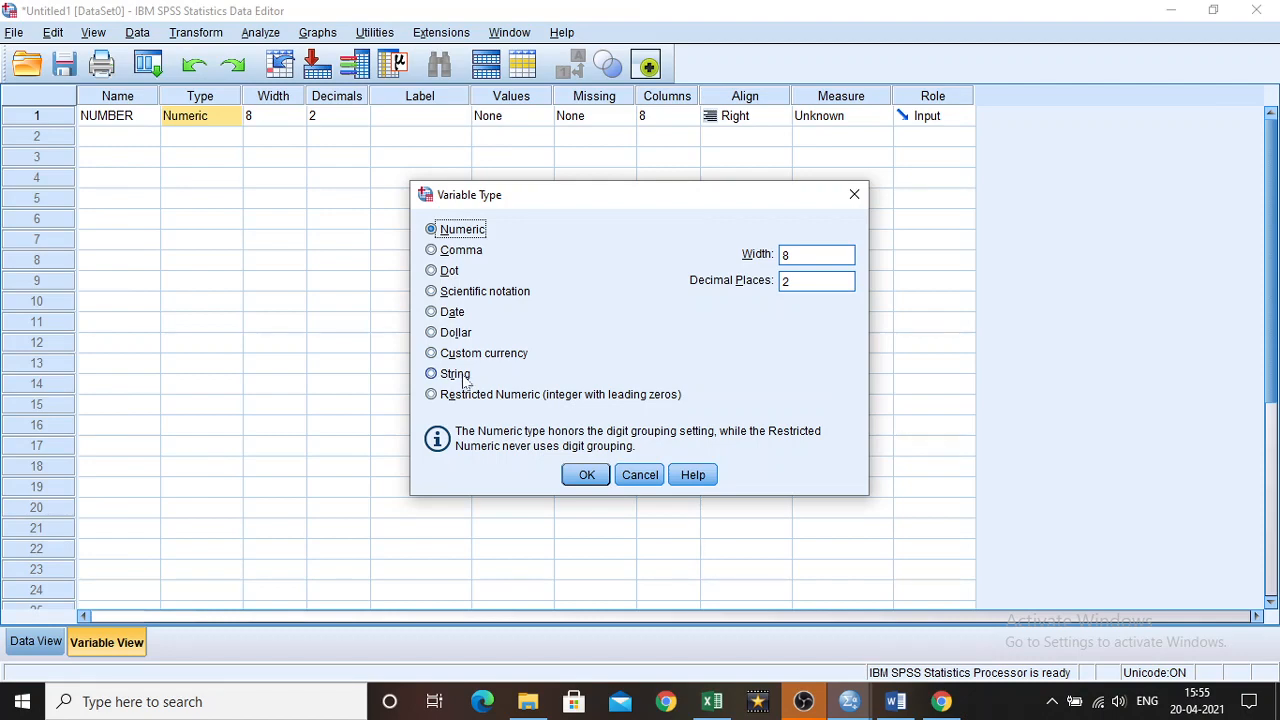
pyautogui.click(587, 475)
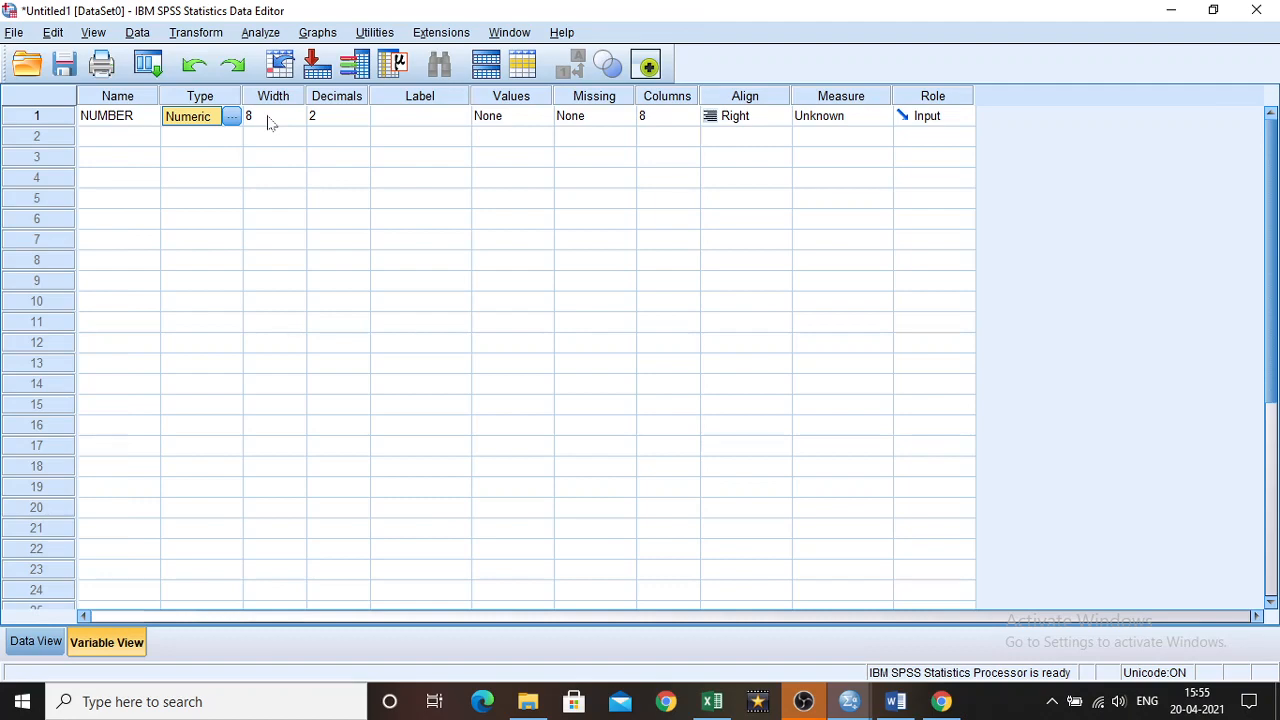
# Inspect the decimals, label and value label settings of the NUMBER variable without changing them
pyautogui.click(330, 120)
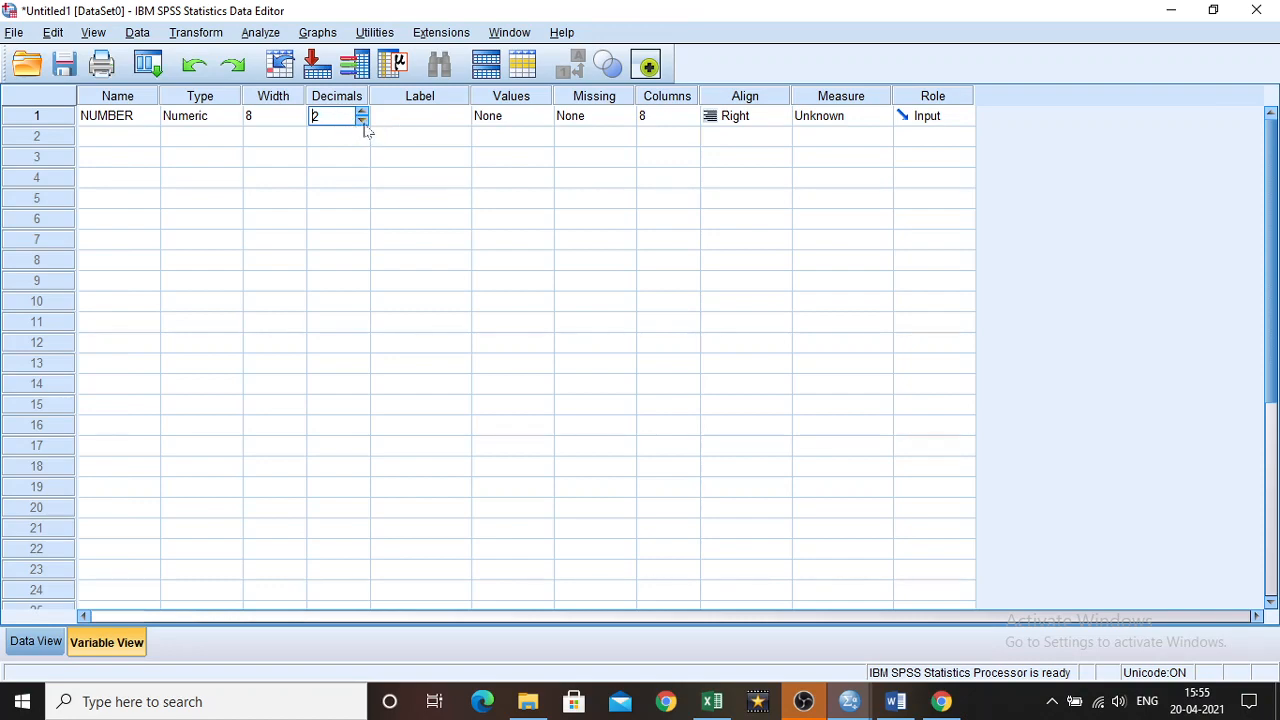
pyautogui.click(429, 128)
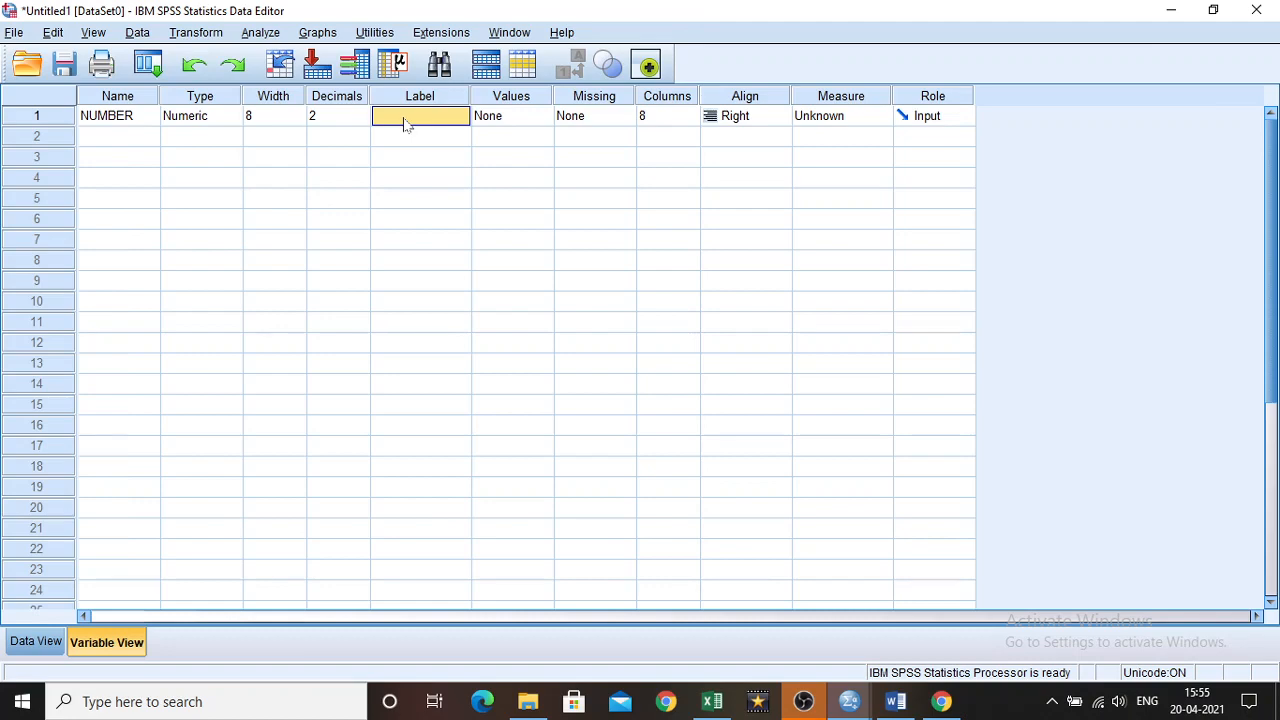
pyautogui.click(490, 127)
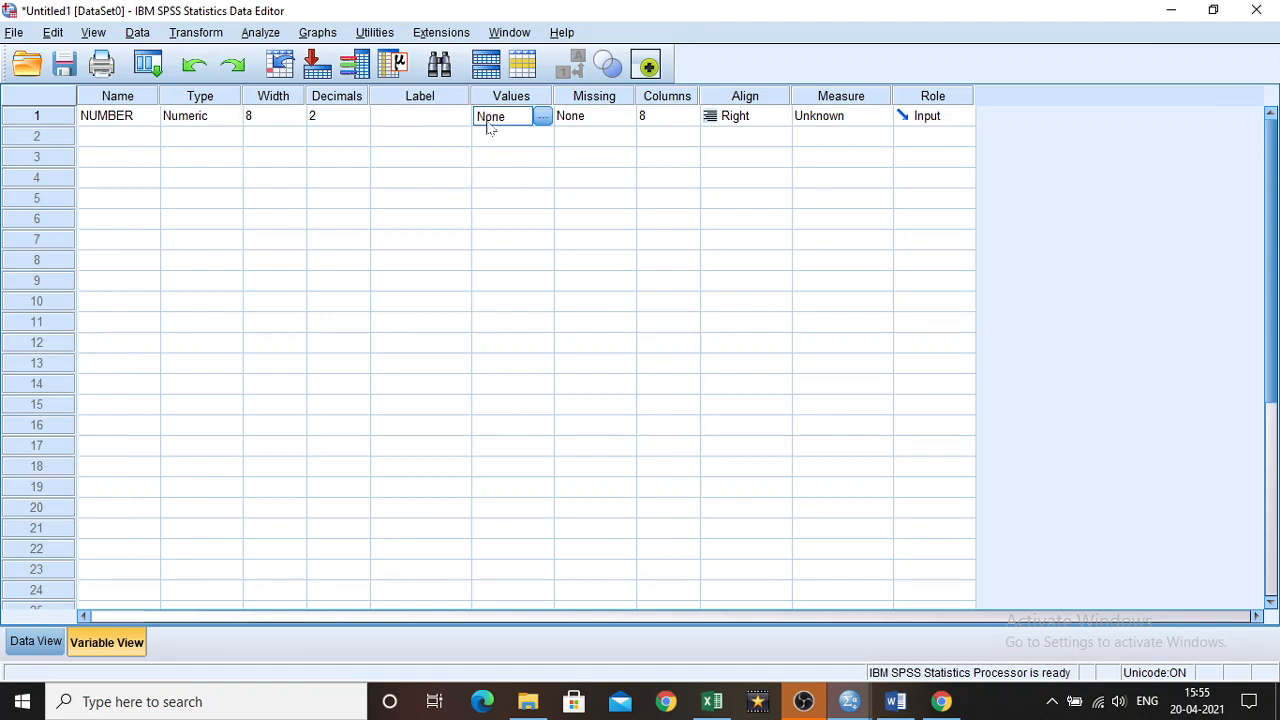
pyautogui.click(542, 117)
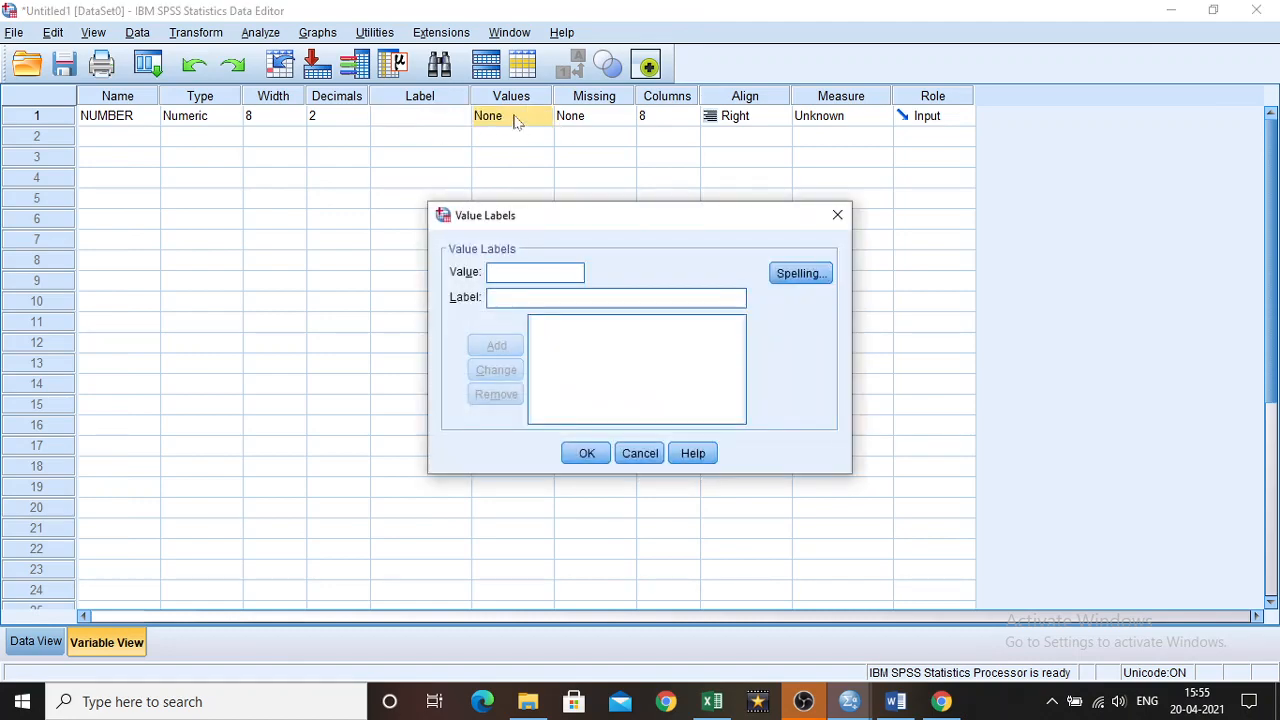
pyautogui.click(836, 214)
# Set the label of the NUMBER variable to PATIENT ID
pyautogui.click(396, 115)
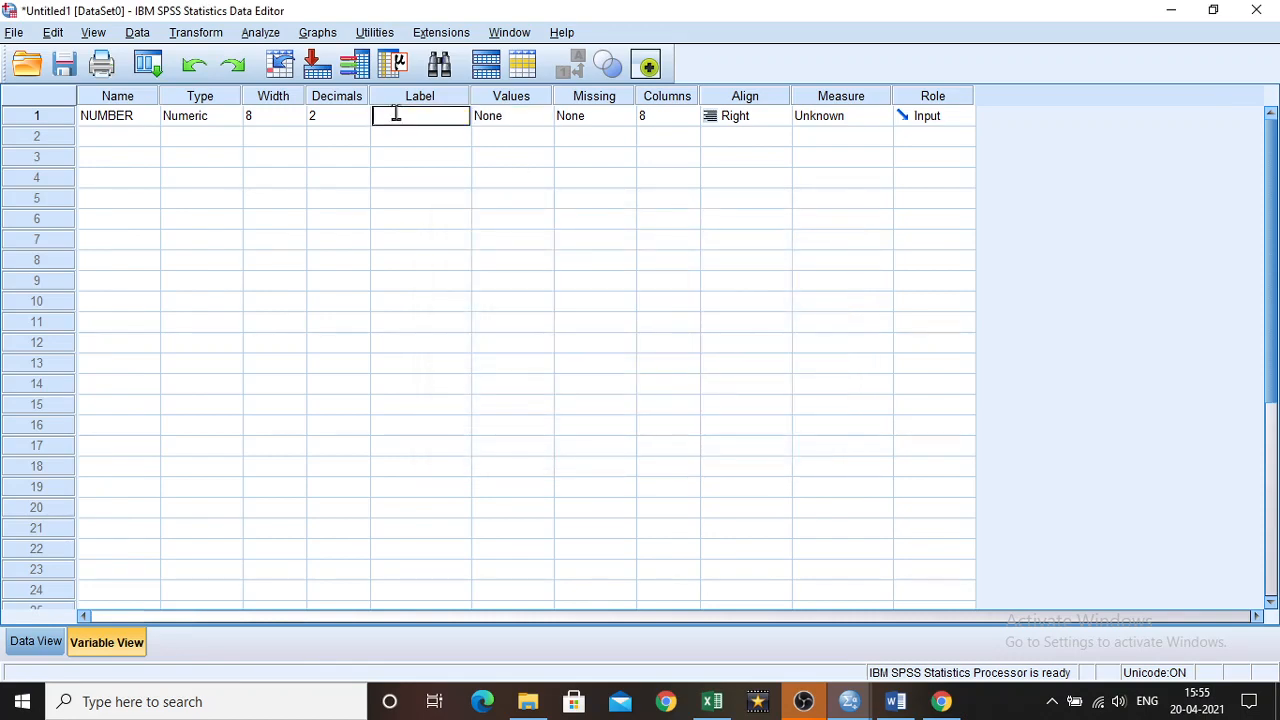
pyautogui.write('PATIENTID')
pyautogui.press('BackSpace')
pyautogui.press('BackSpace')
pyautogui.write('ID')
pyautogui.click(403, 137)
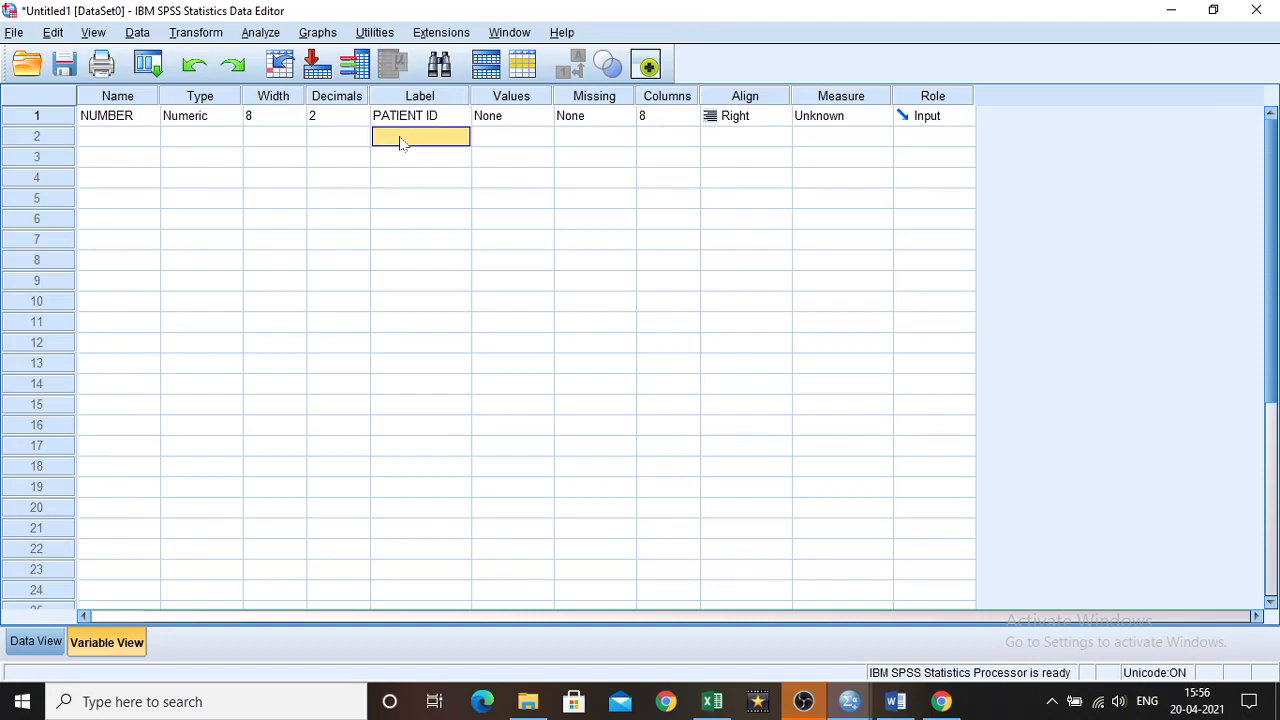
pyautogui.click(121, 118)
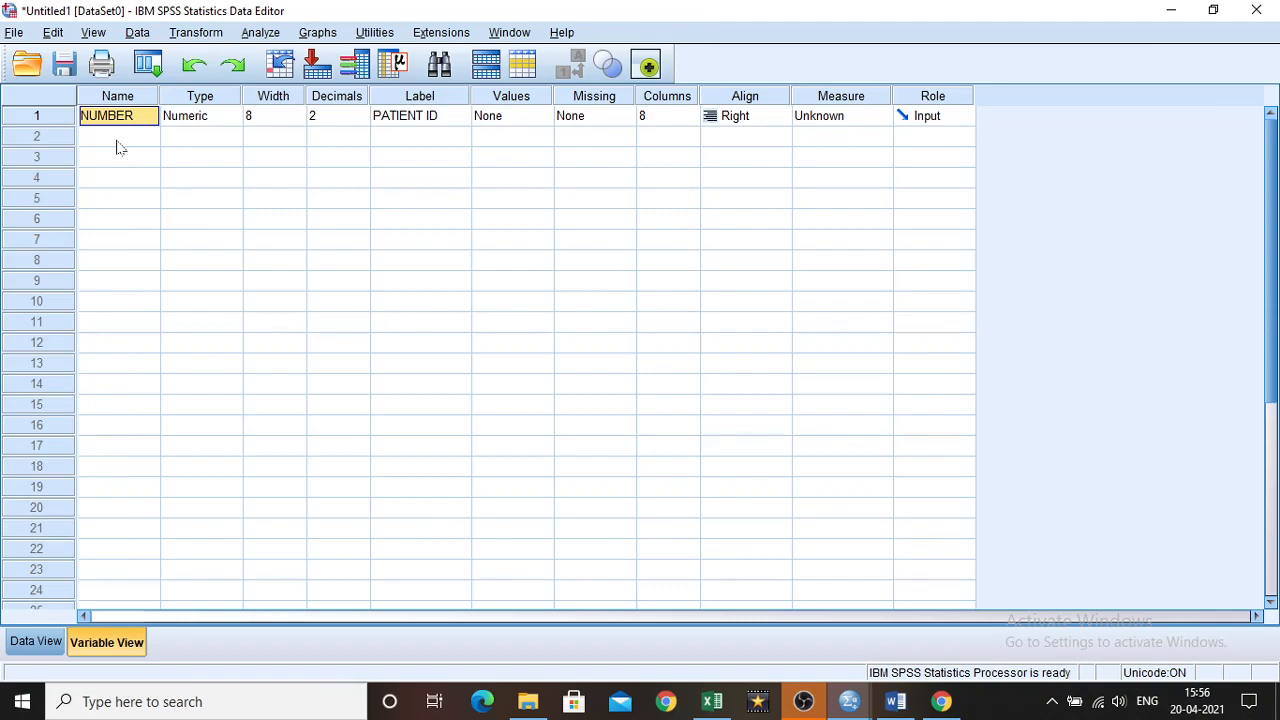
pyautogui.click(117, 141)
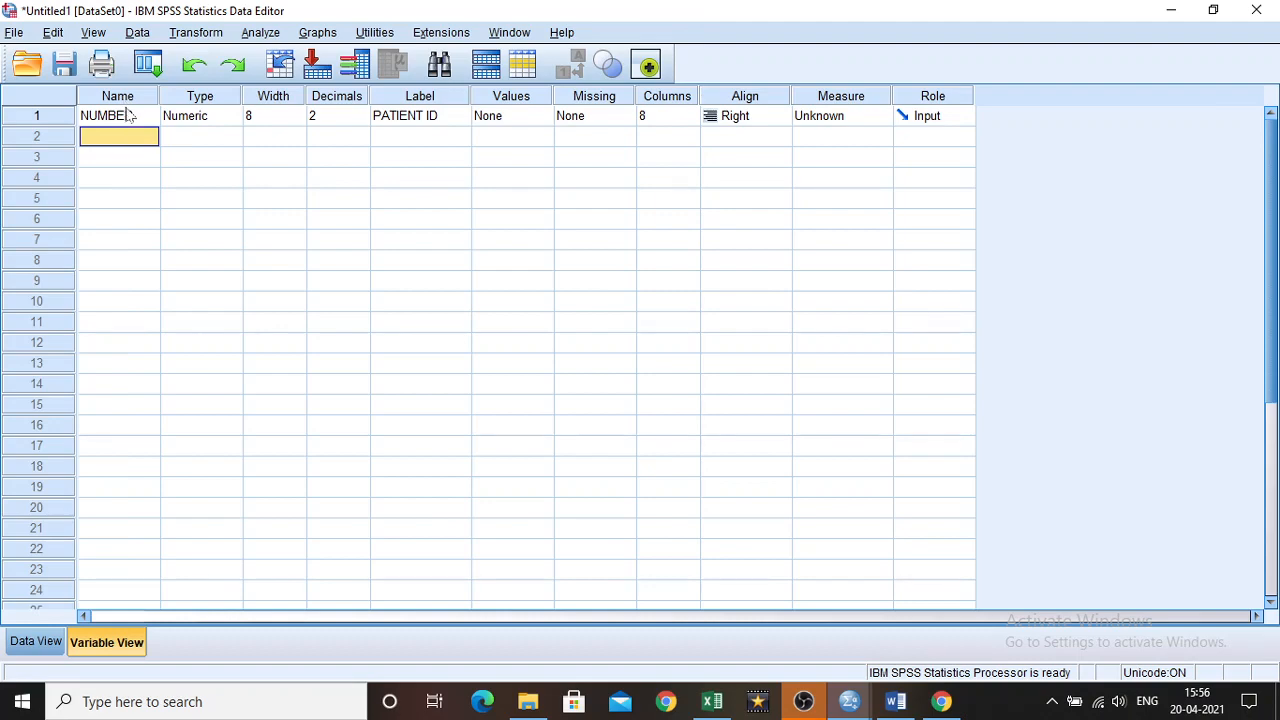
pyautogui.click(128, 118)
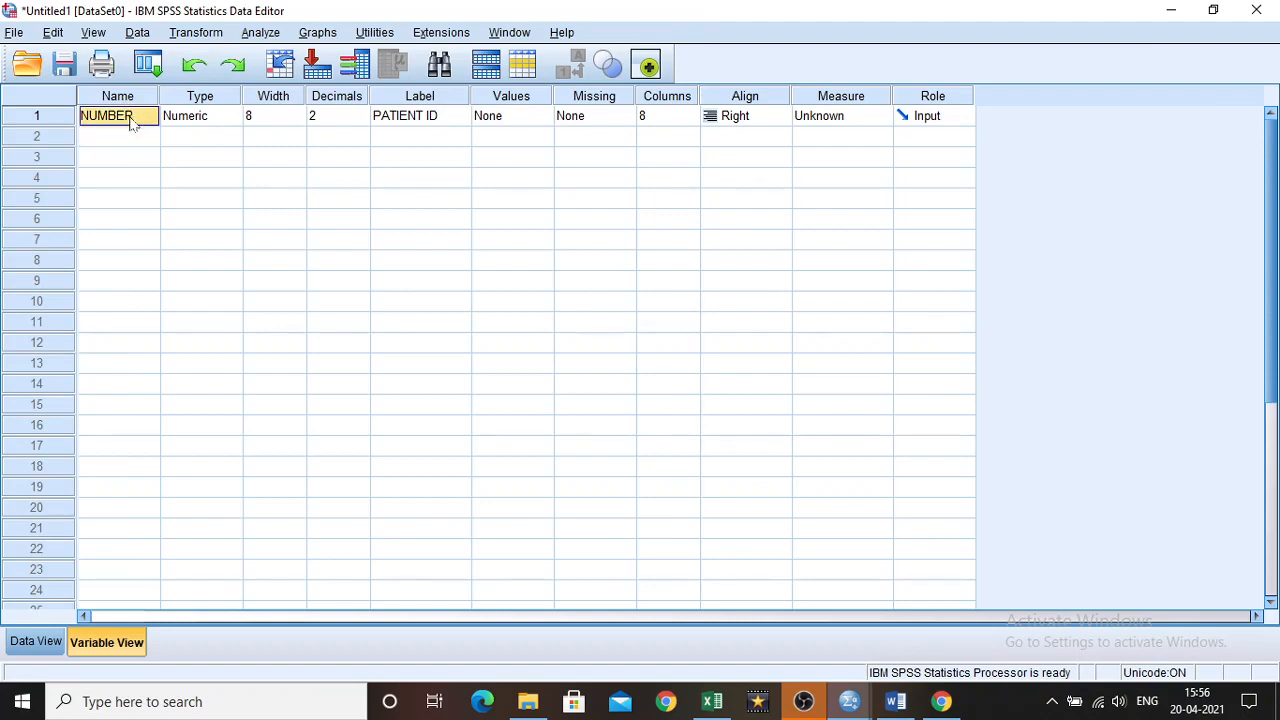
pyautogui.click(396, 130)
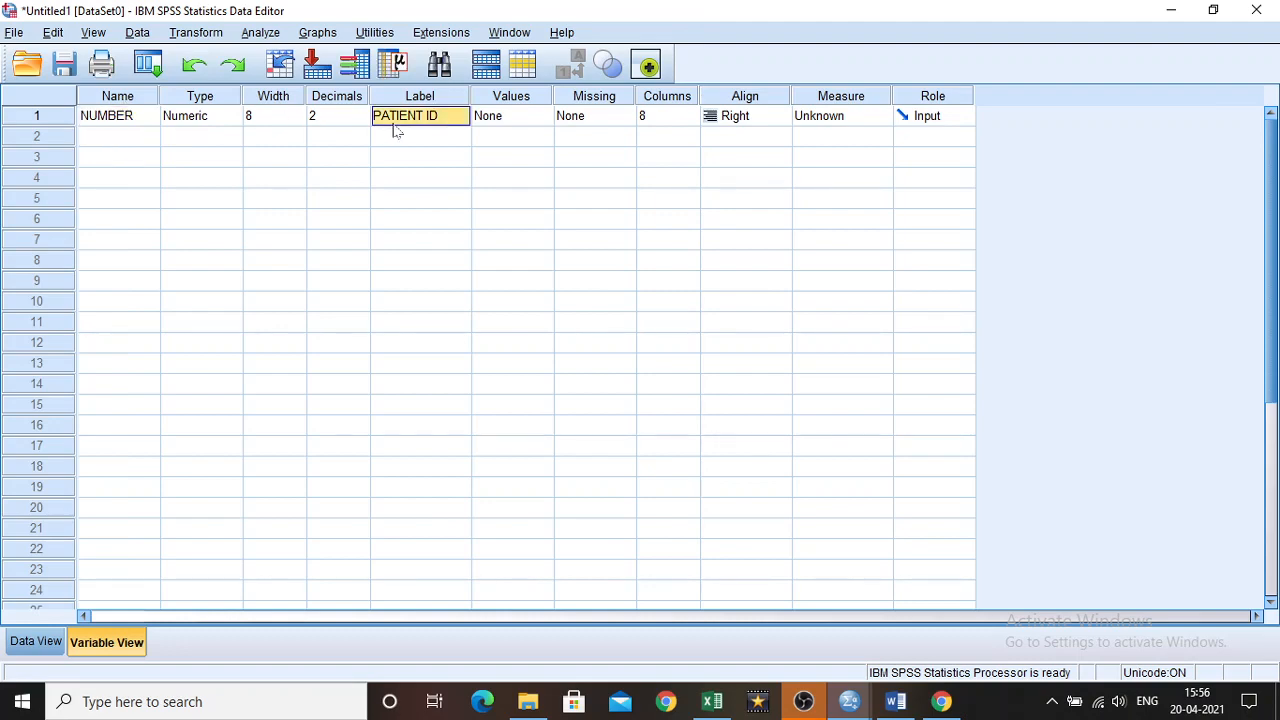
pyautogui.click(127, 127)
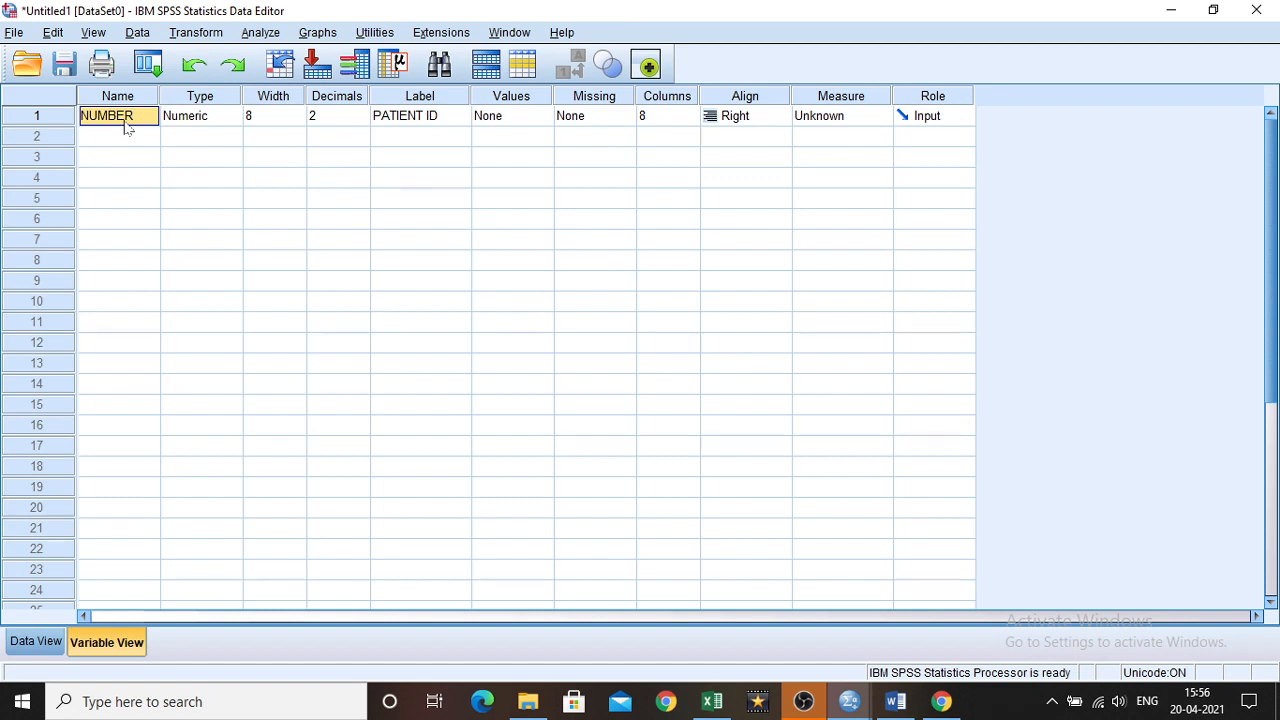
pyautogui.click(396, 121)
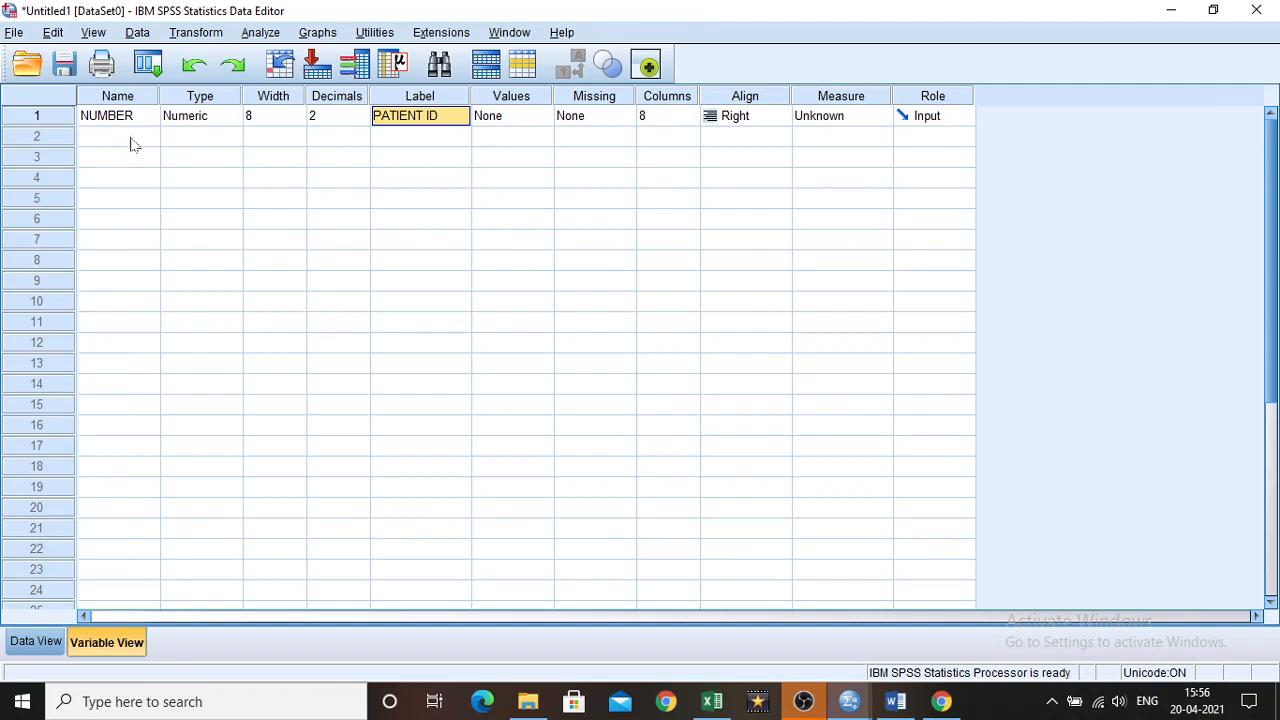
# Add a value label to the NUMBER variable that assigns STRONGLY AGREE to the value 5
pyautogui.click(506, 125)
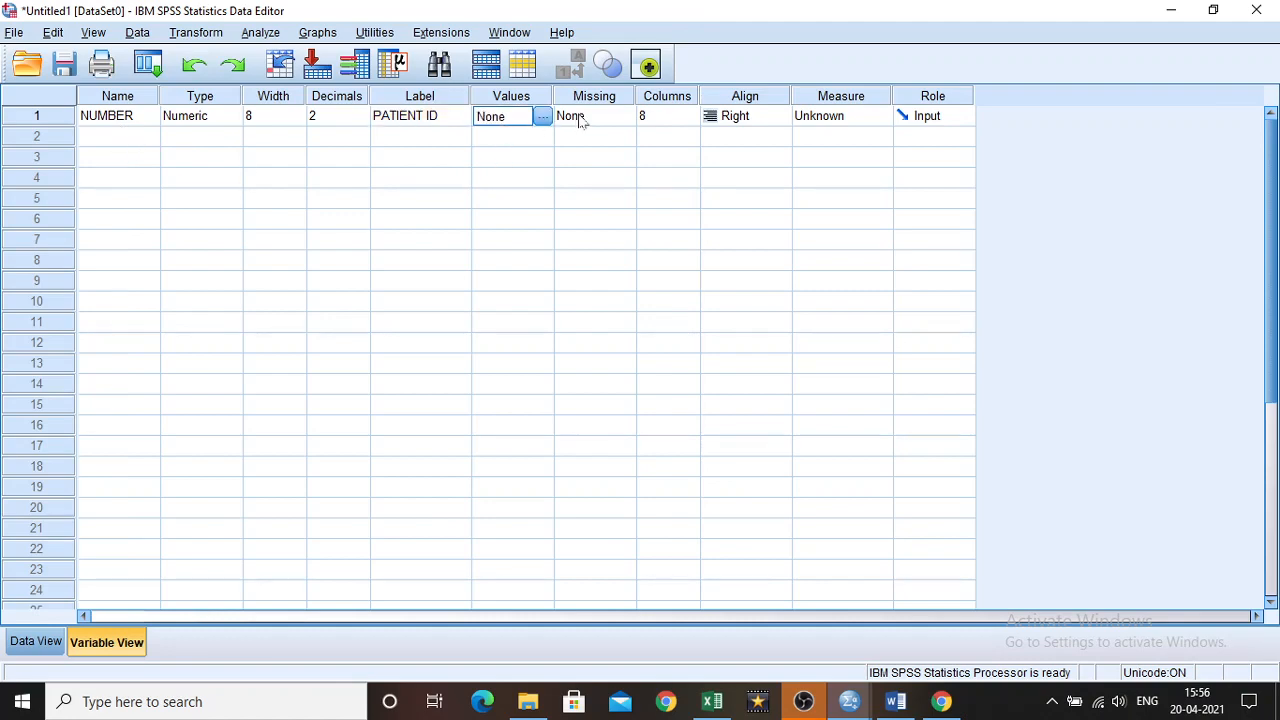
pyautogui.click(542, 117)
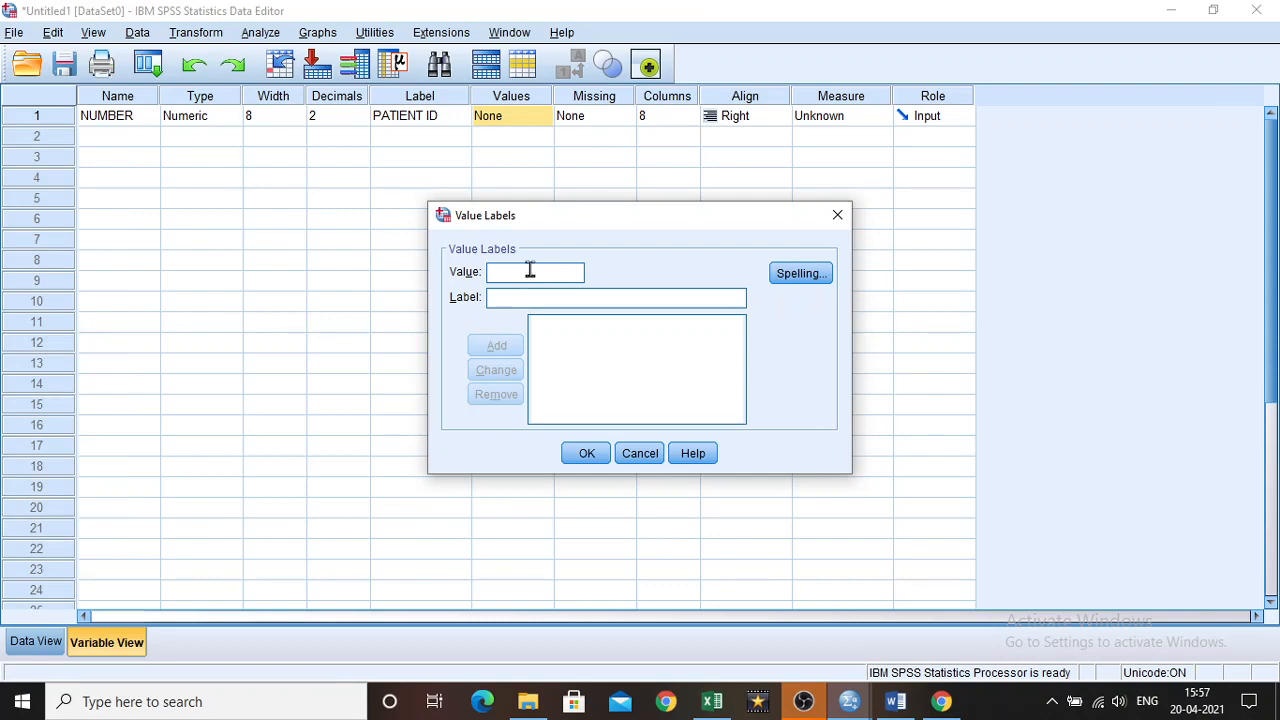
pyautogui.write('5')
pyautogui.click(521, 299)
pyautogui.write('STRON')
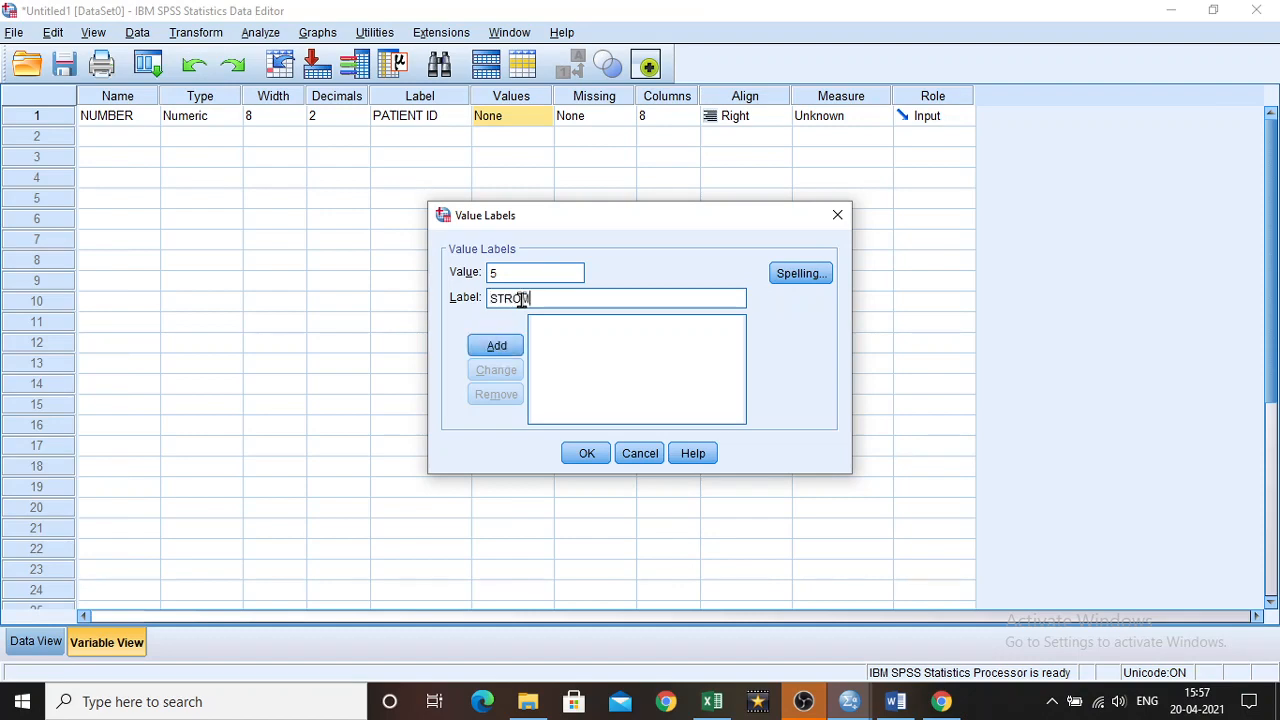
pyautogui.press('BackSpace')
pyautogui.write('NGLY AGREE')
pyautogui.click(503, 356)
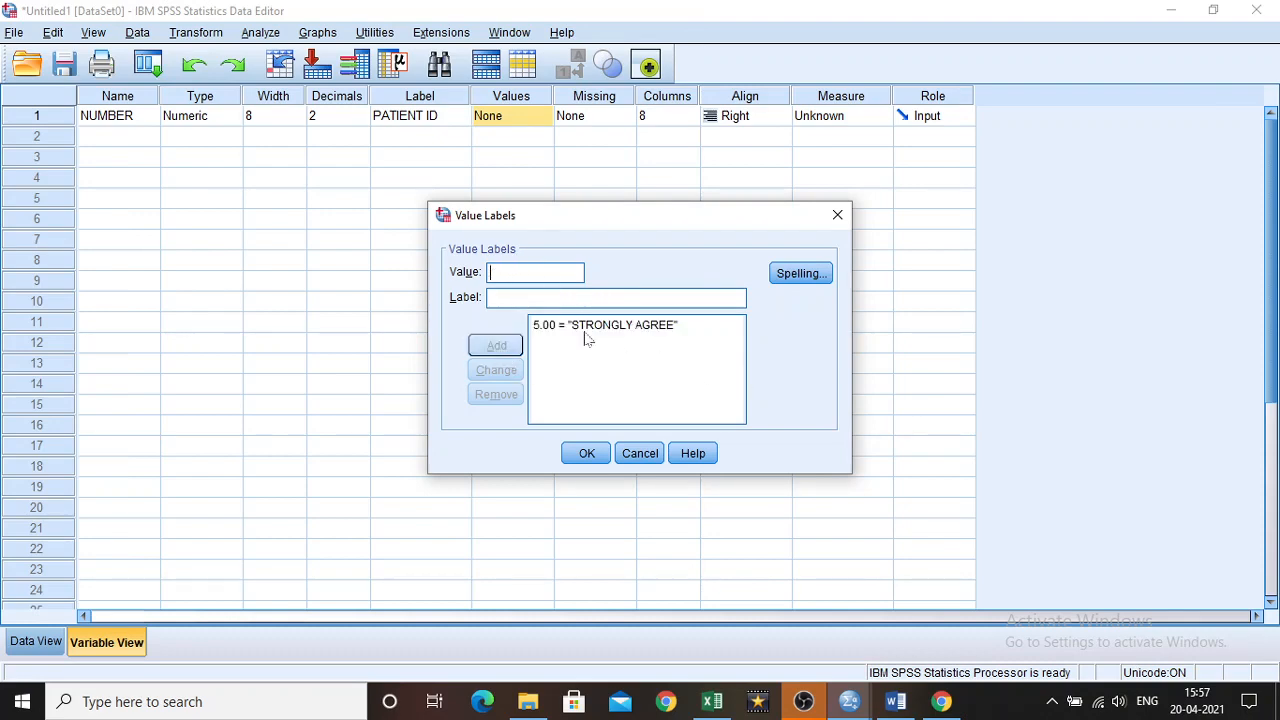
# Cancel the value label changes for the NUMBER variable
pyautogui.click(537, 272)
pyautogui.click(636, 453)
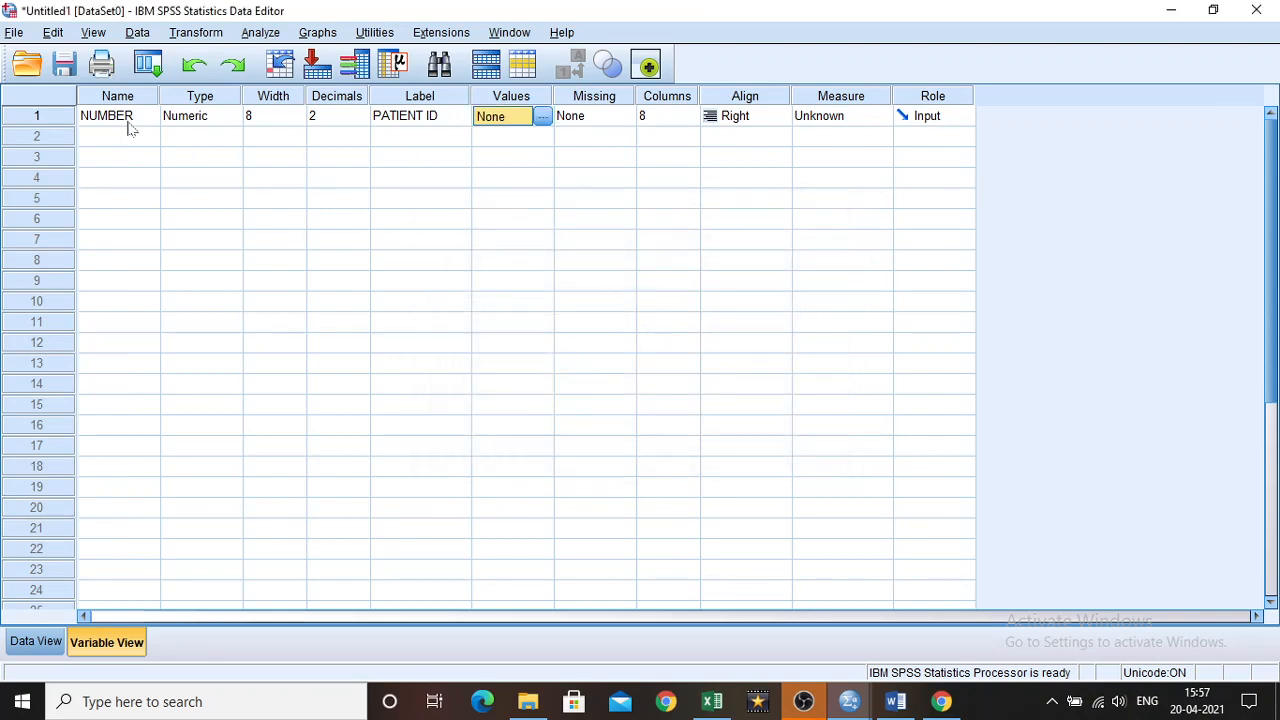
# Try 9999 as a discrete missing value for the NUMBER variable
pyautogui.click(612, 122)
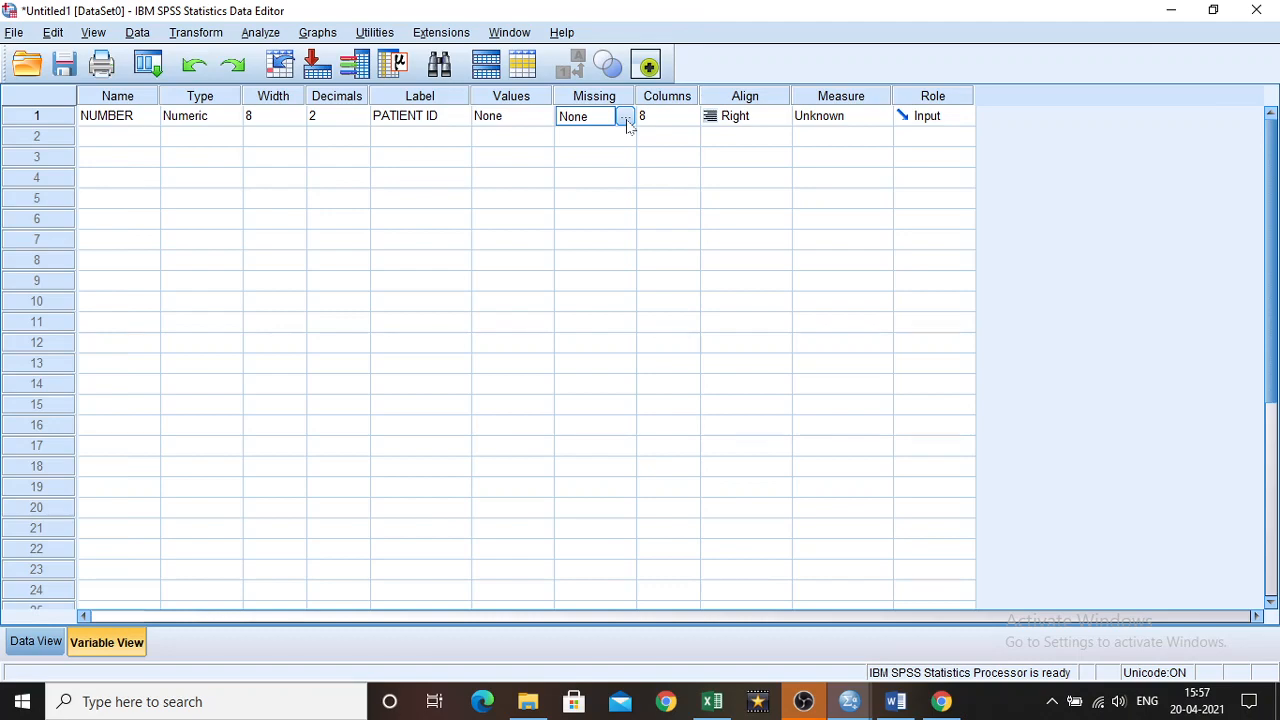
pyautogui.click(624, 118)
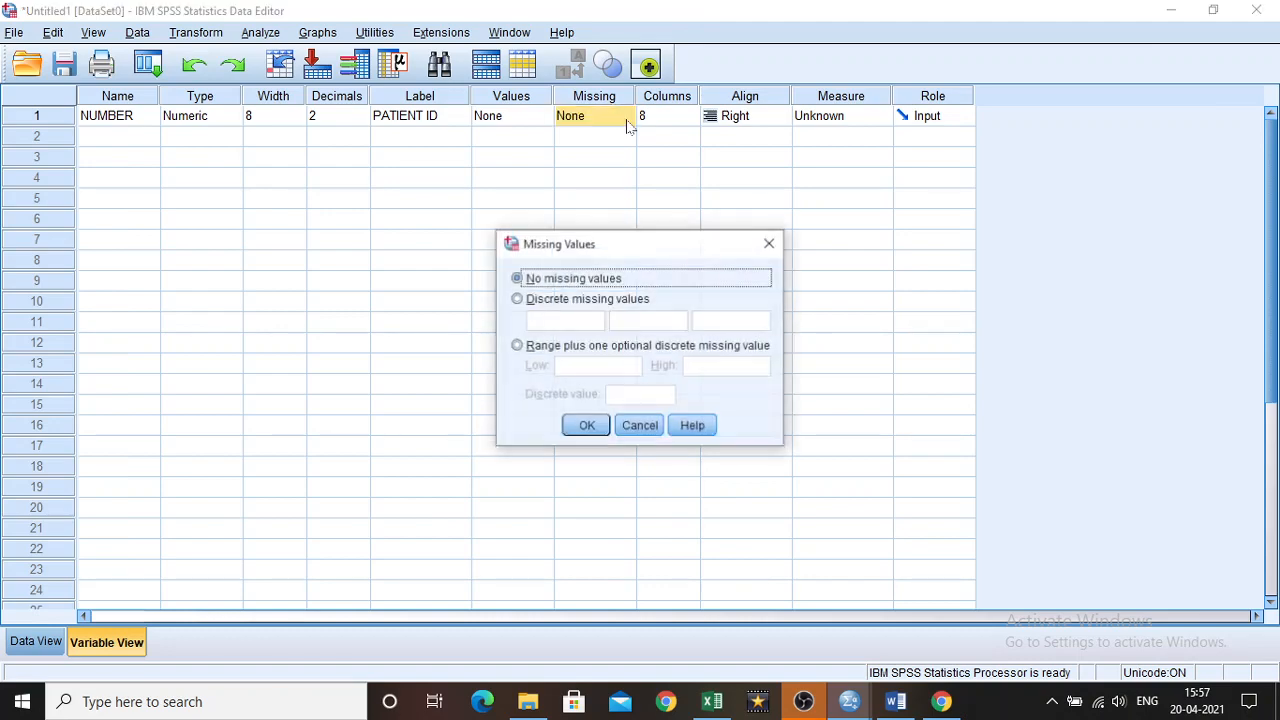
pyautogui.click(517, 300)
pyautogui.click(570, 321)
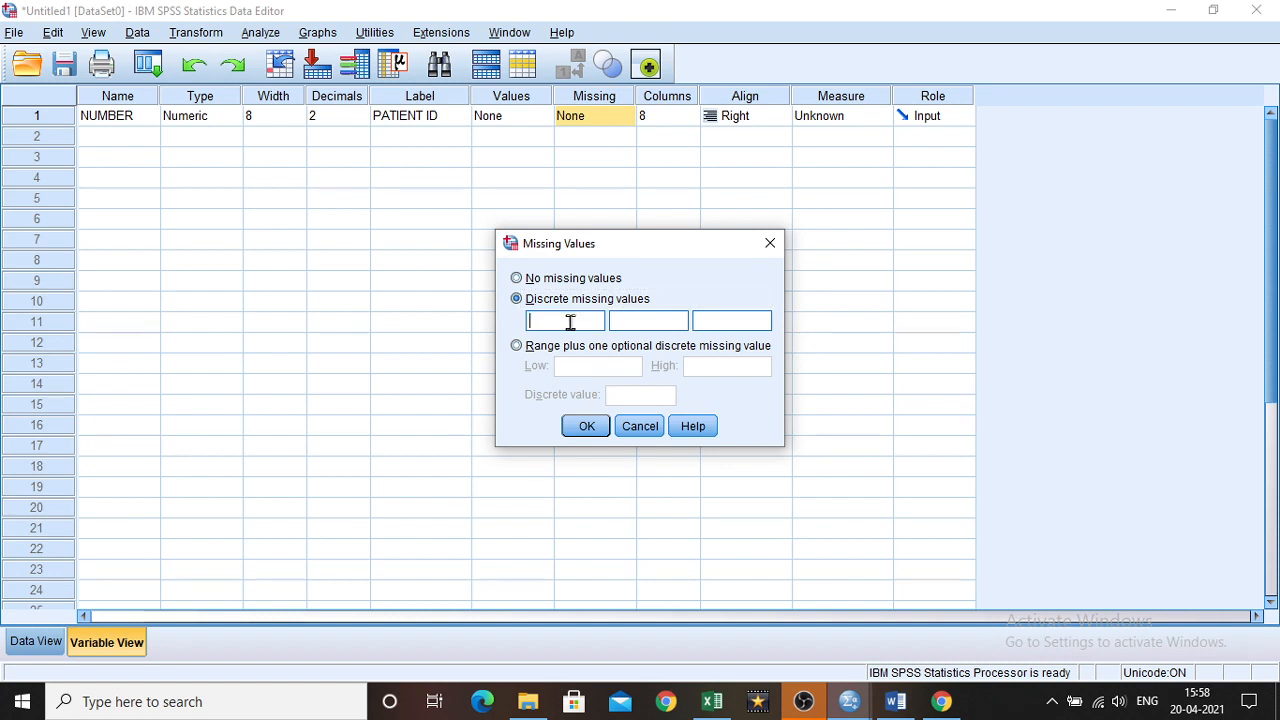
pyautogui.write('9999')
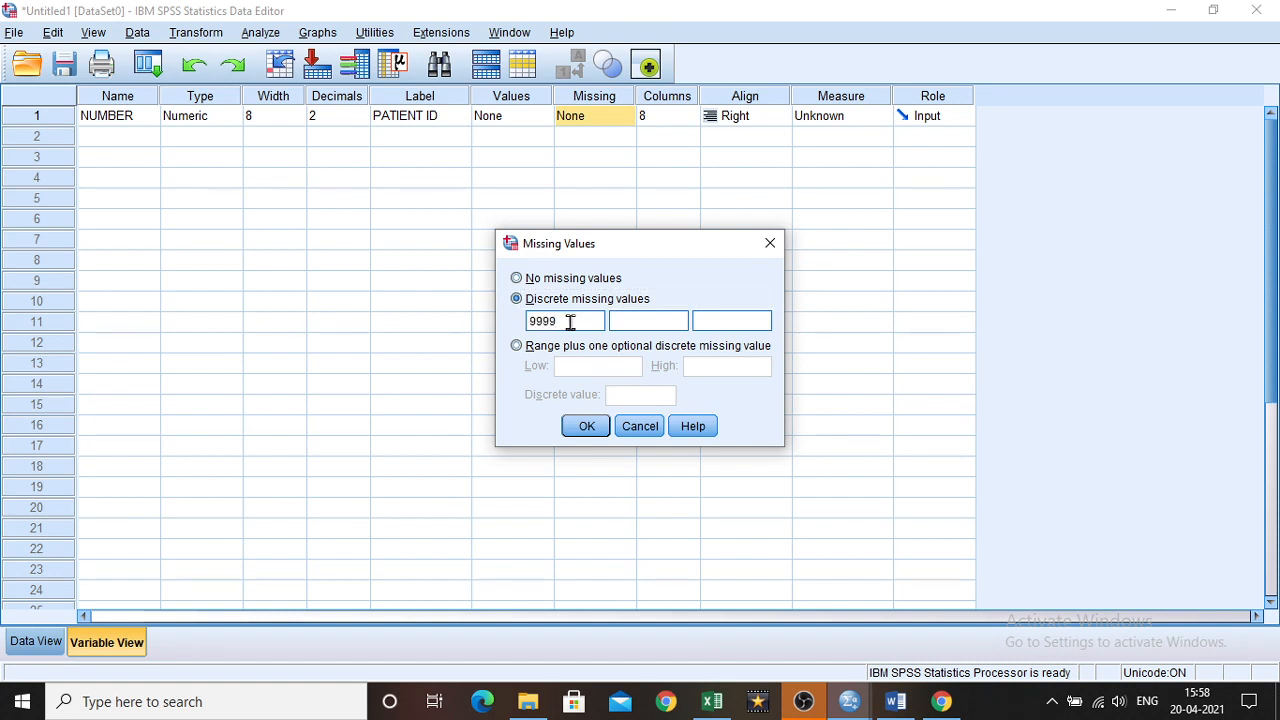
pyautogui.click(639, 428)
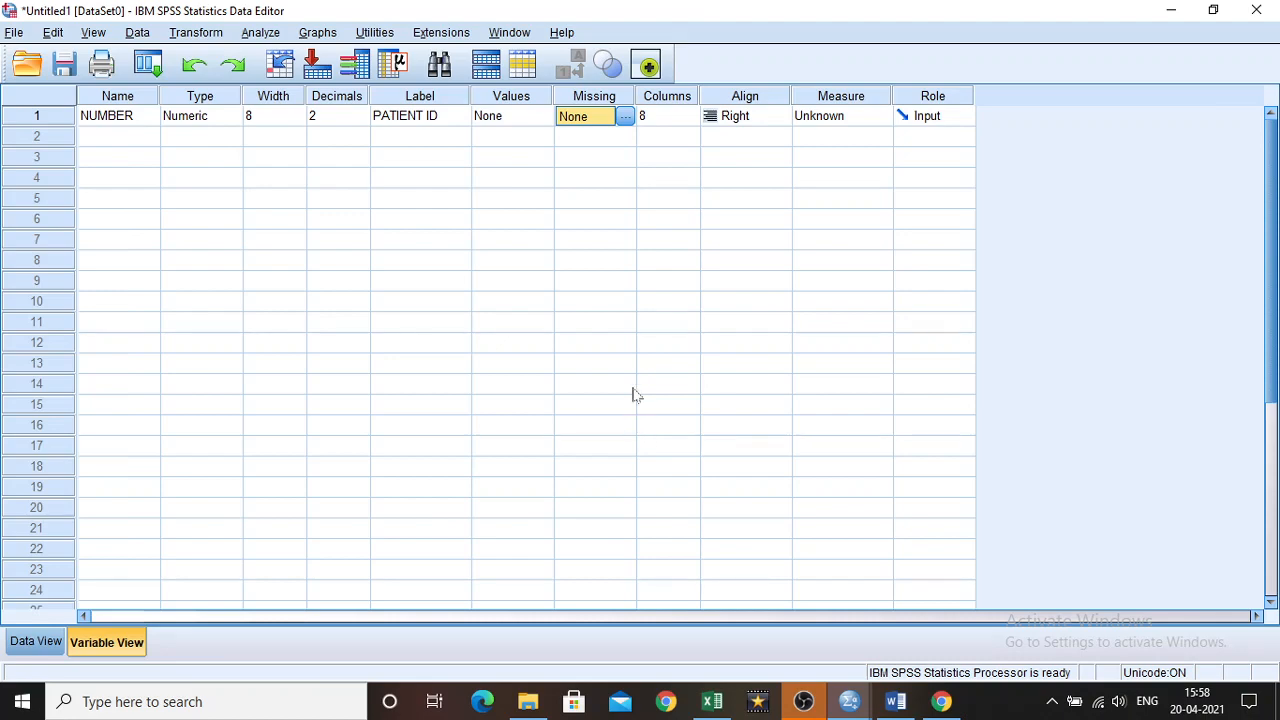
# Examine the column width and alignment options of the NUMBER variable
pyautogui.click(668, 118)
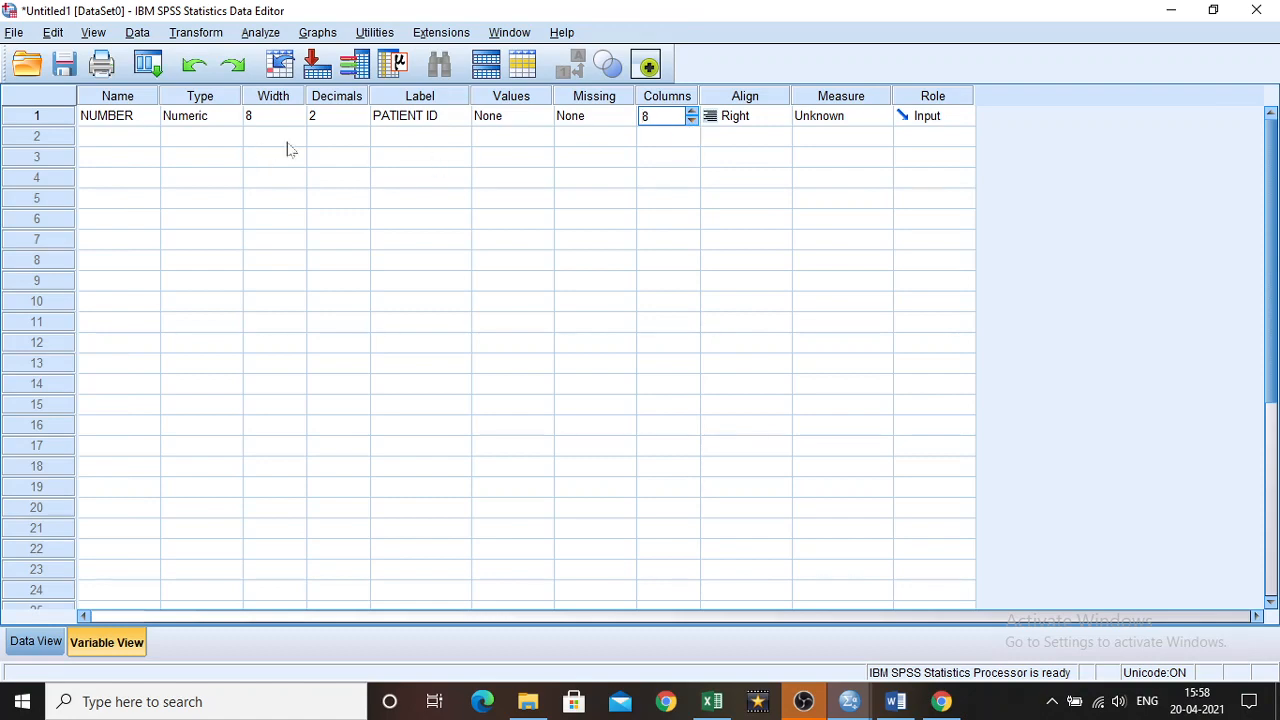
pyautogui.click(758, 125)
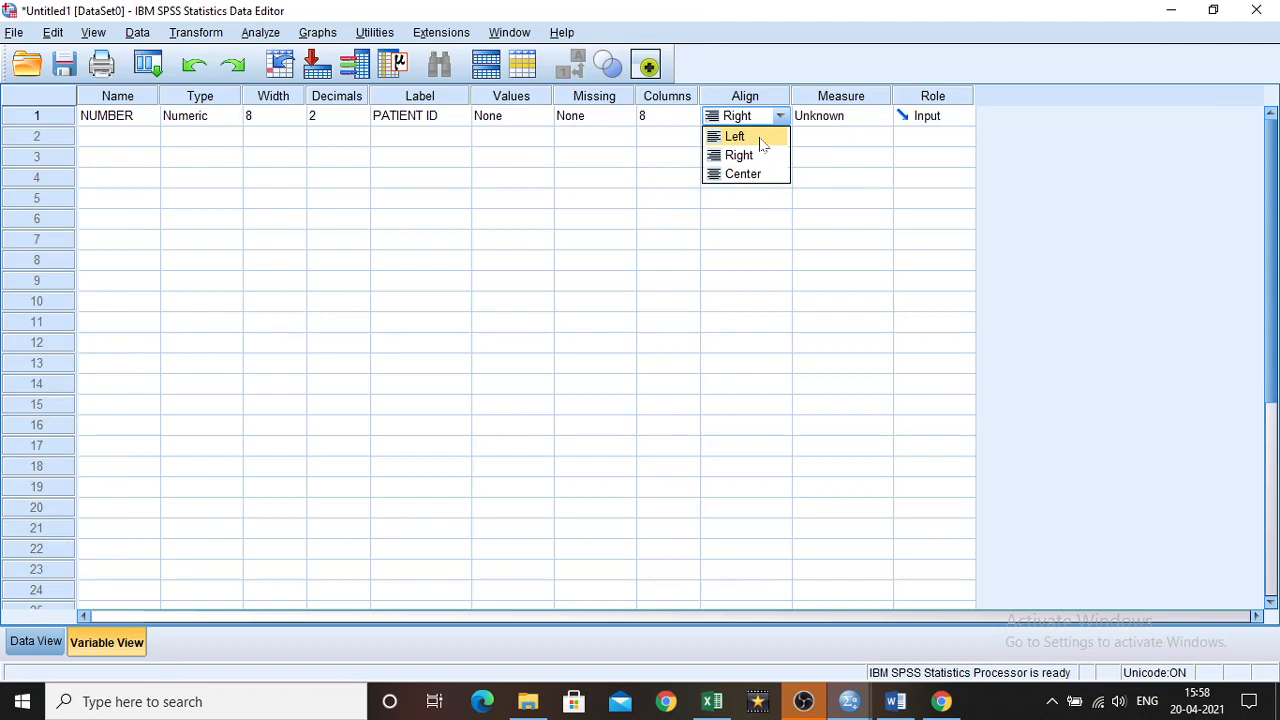
pyautogui.click(823, 140)
pyautogui.click(752, 126)
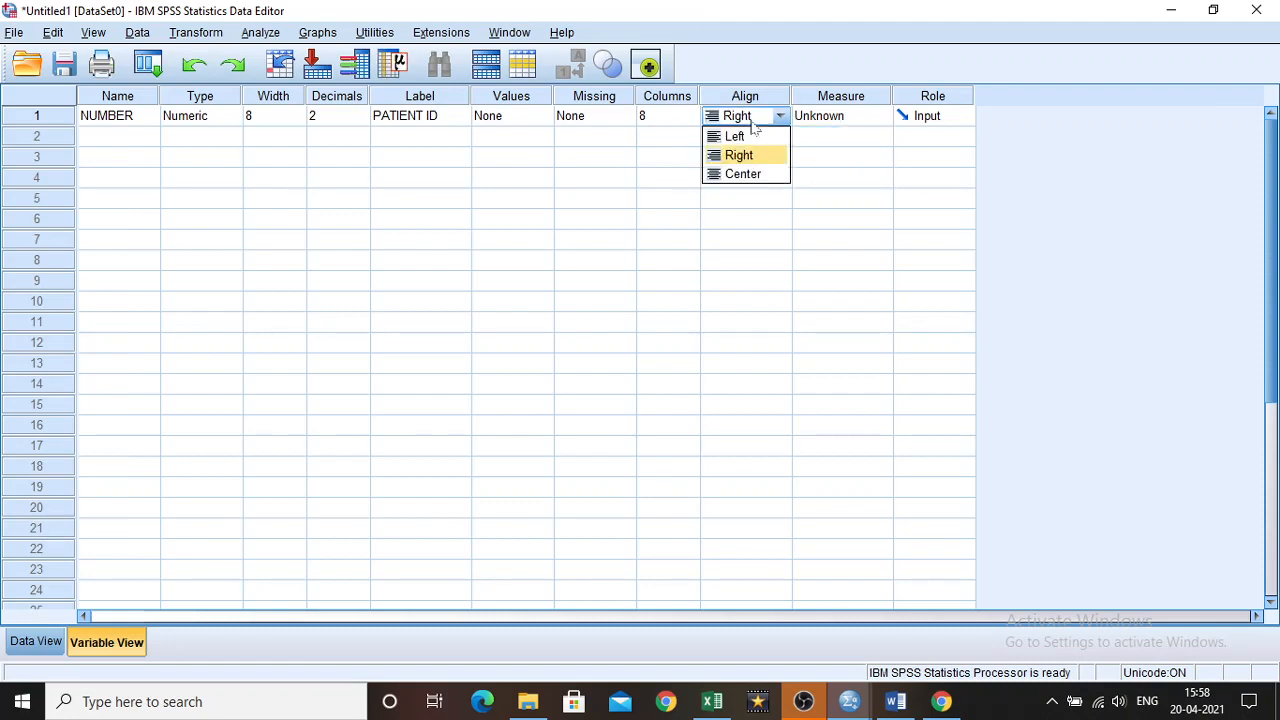
# Set the measurement level of the NUMBER variable to Nominal
pyautogui.click(840, 138)
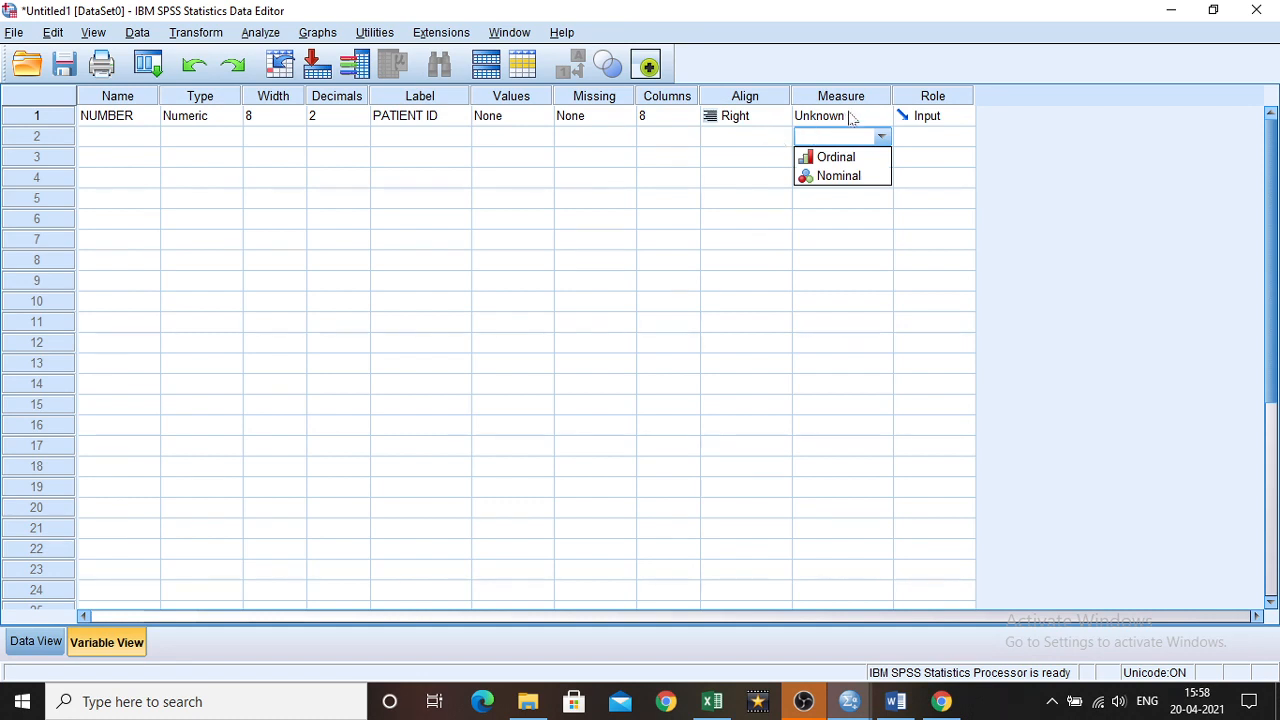
pyautogui.click(851, 118)
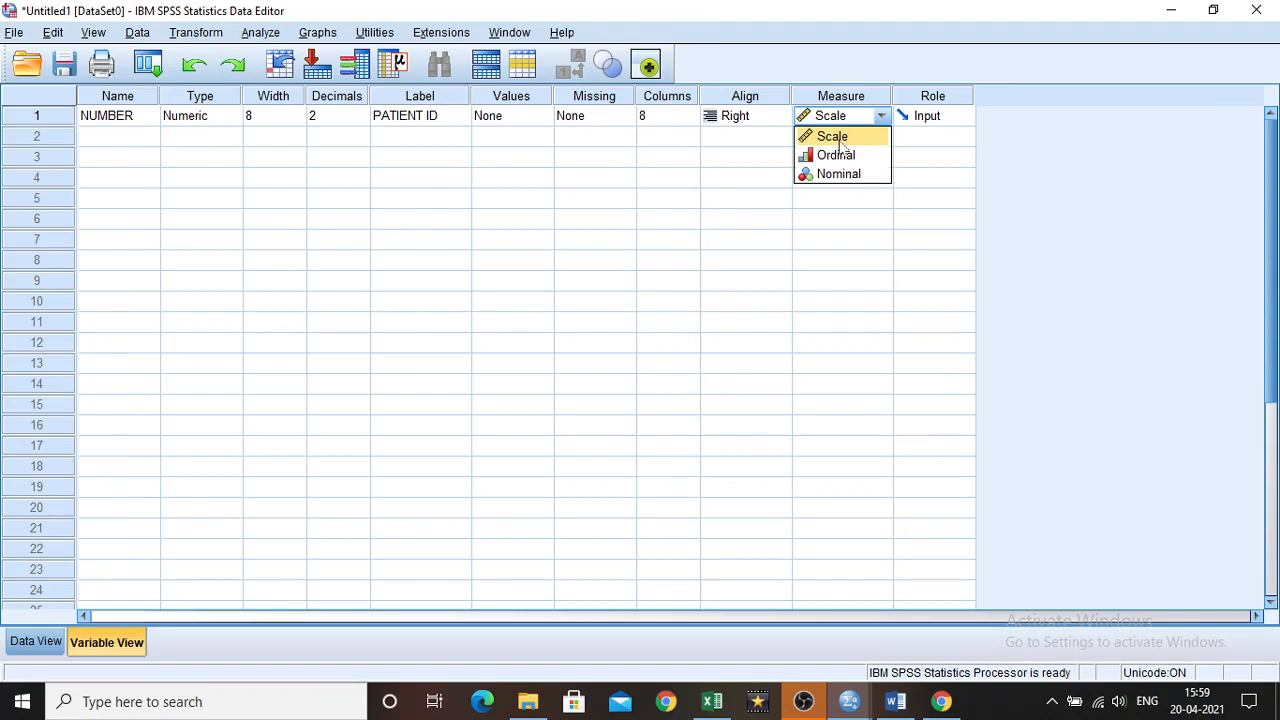
pyautogui.click(116, 116)
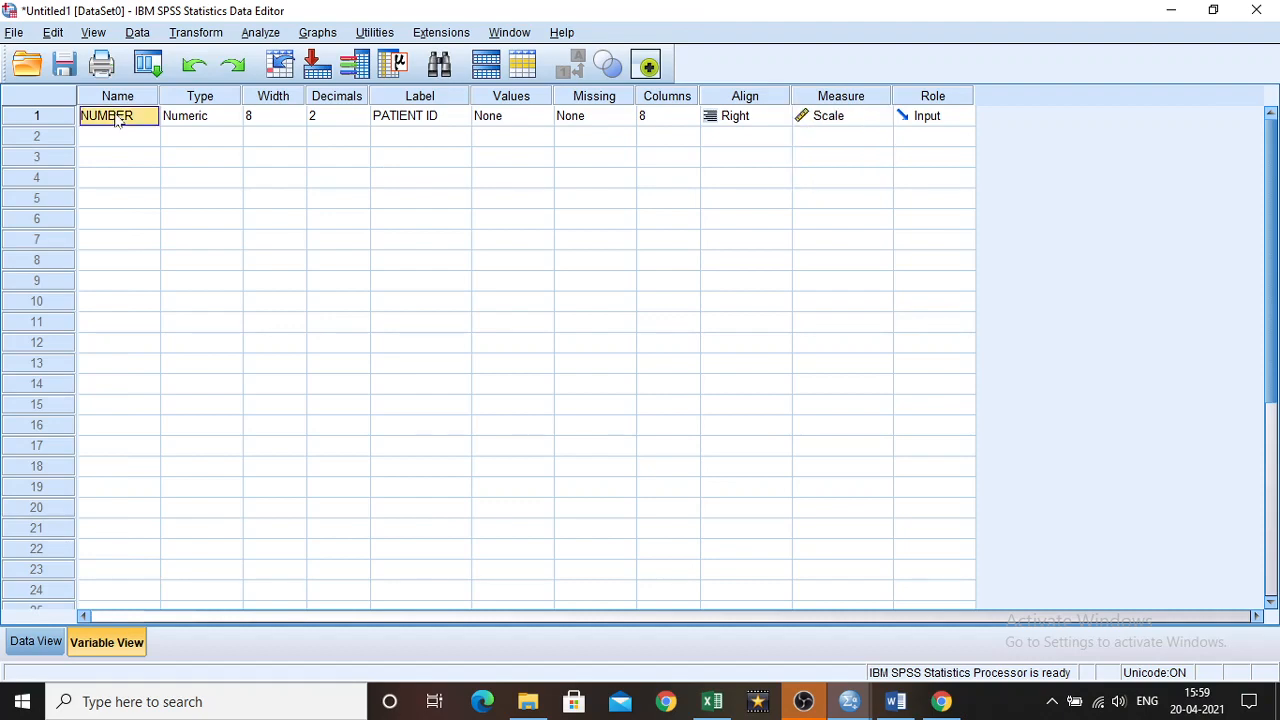
pyautogui.click(846, 116)
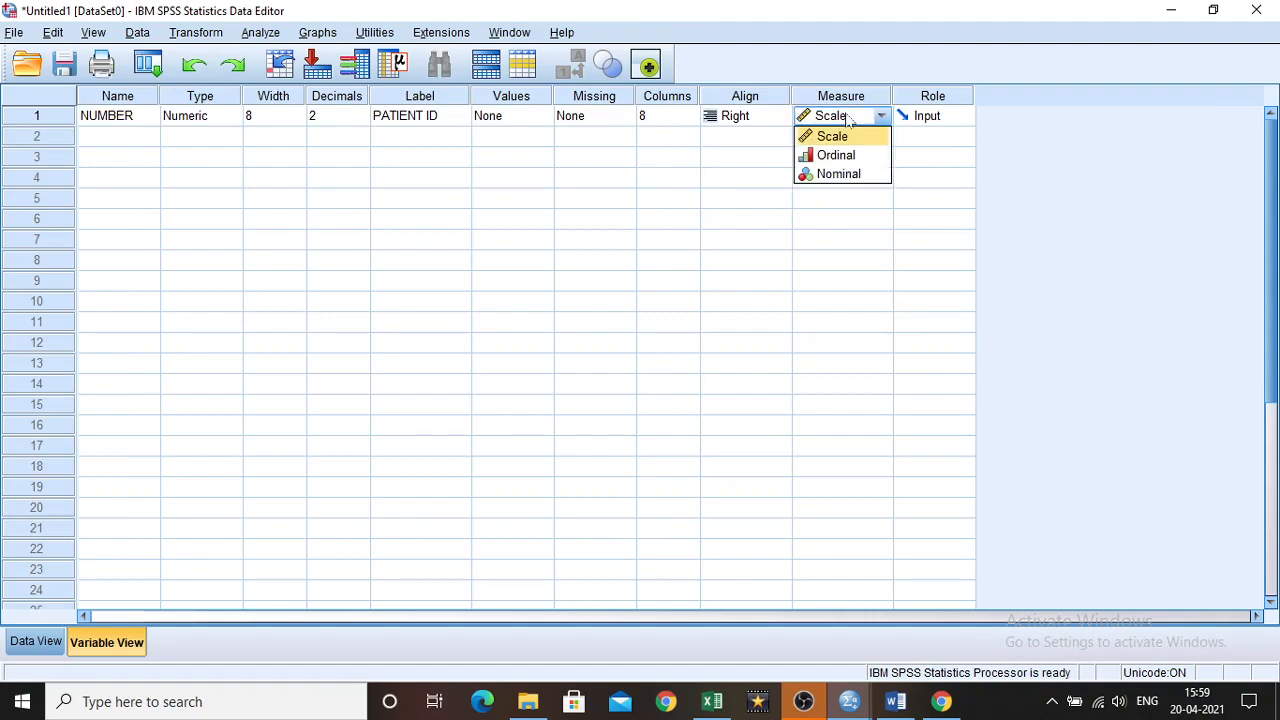
pyautogui.click(840, 174)
# Check the second column heading in the Excel workbook, and add a variable named GENDER in row 2 of the SPSS Variable View
pyautogui.click(131, 138)
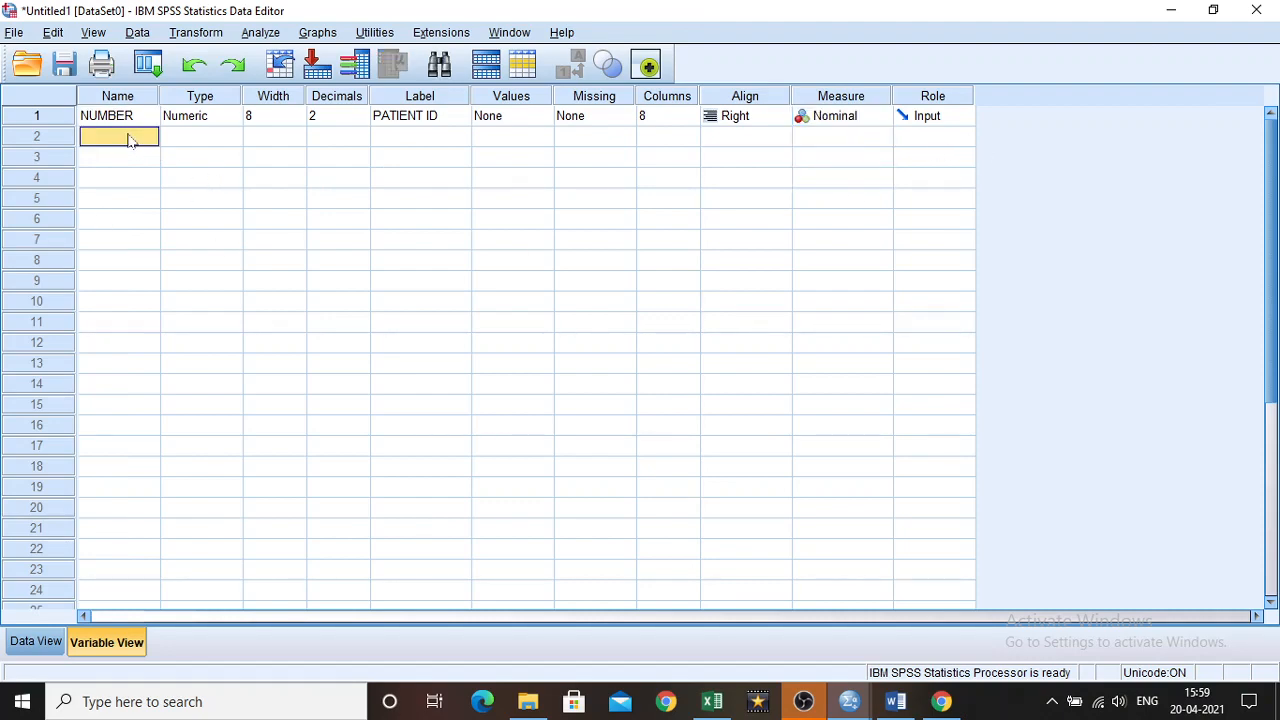
pyautogui.click(712, 701)
pyautogui.click(163, 250)
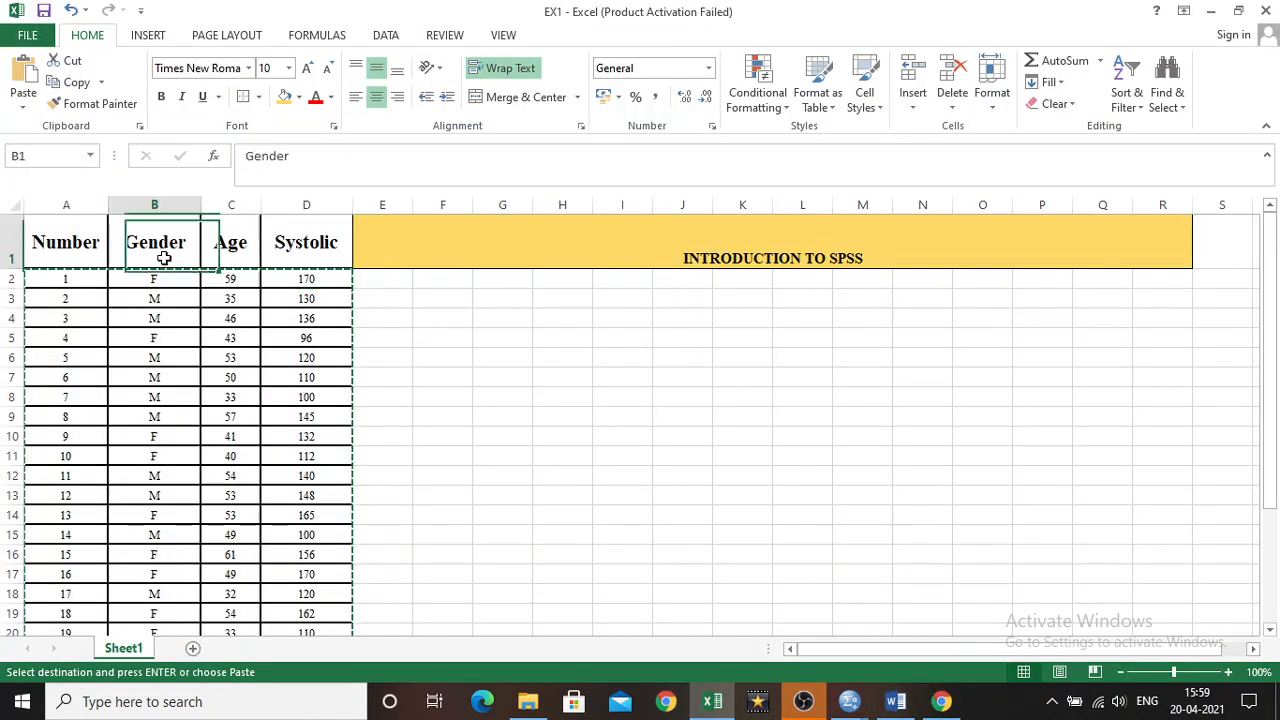
pyautogui.click(857, 707)
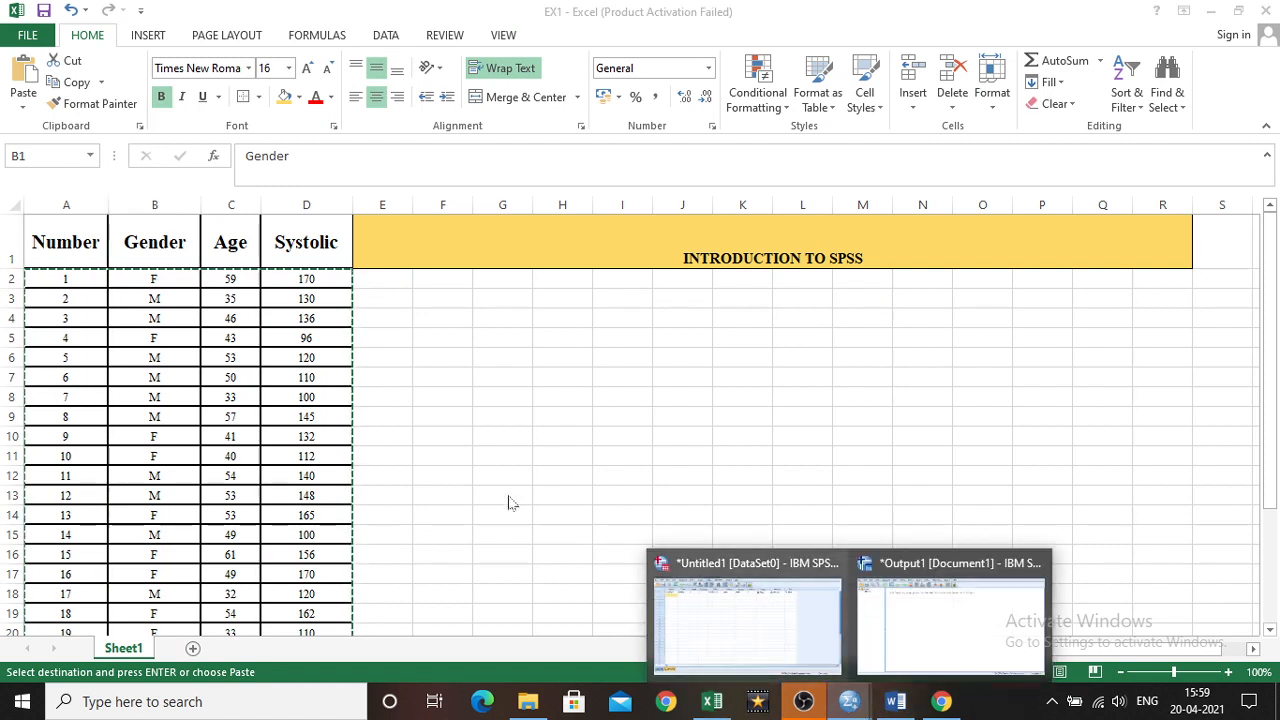
pyautogui.click(767, 608)
pyautogui.click(137, 134)
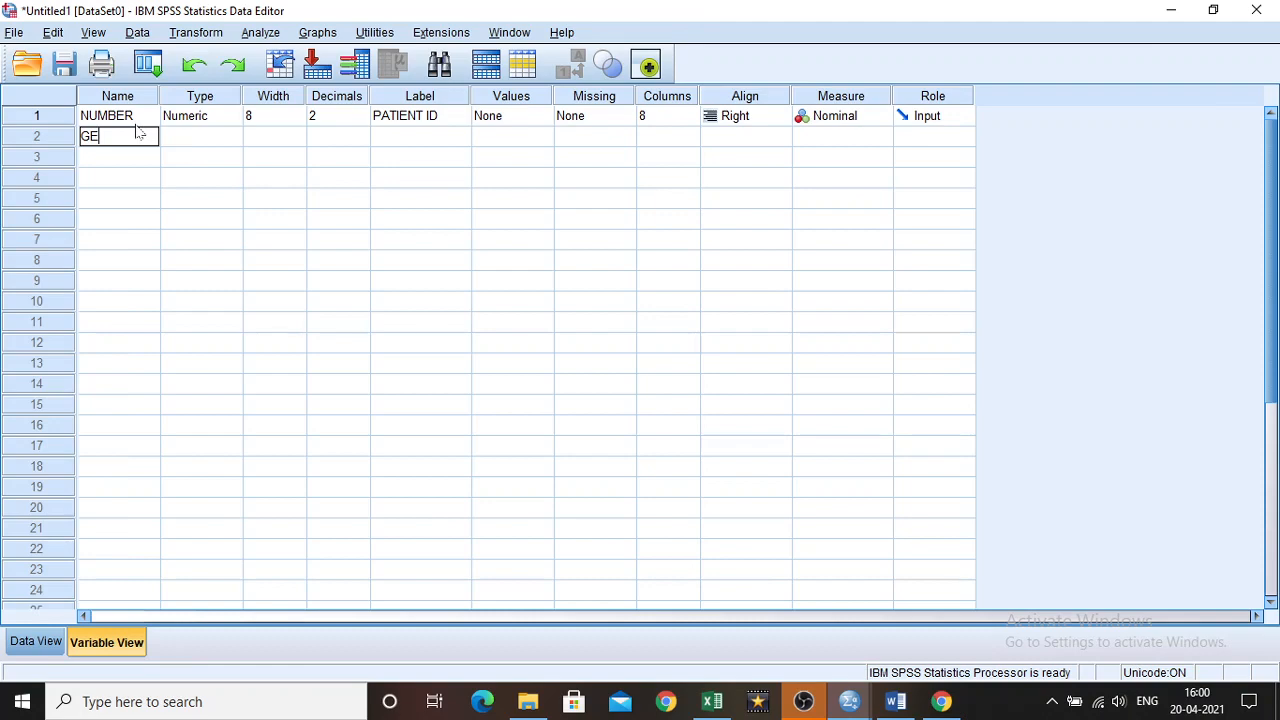
pyautogui.write('GENDER')
pyautogui.click(145, 160)
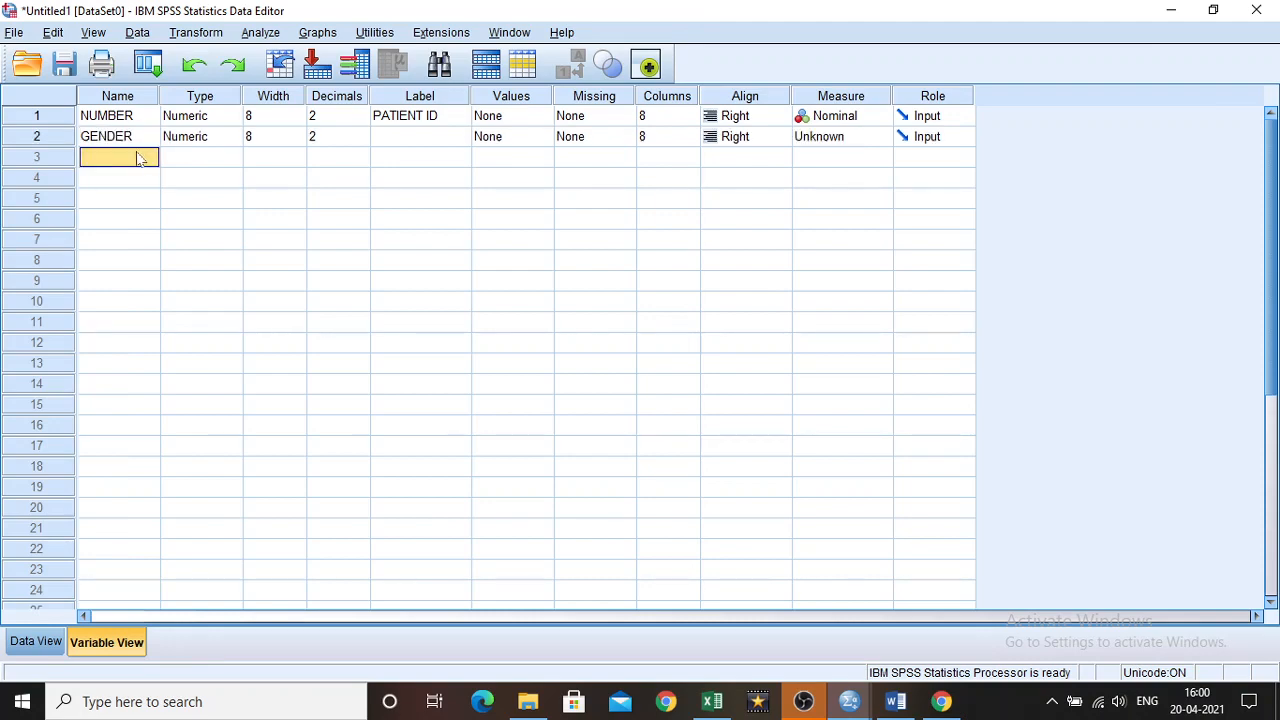
# Change the GENDER variable's type to String
pyautogui.click(200, 140)
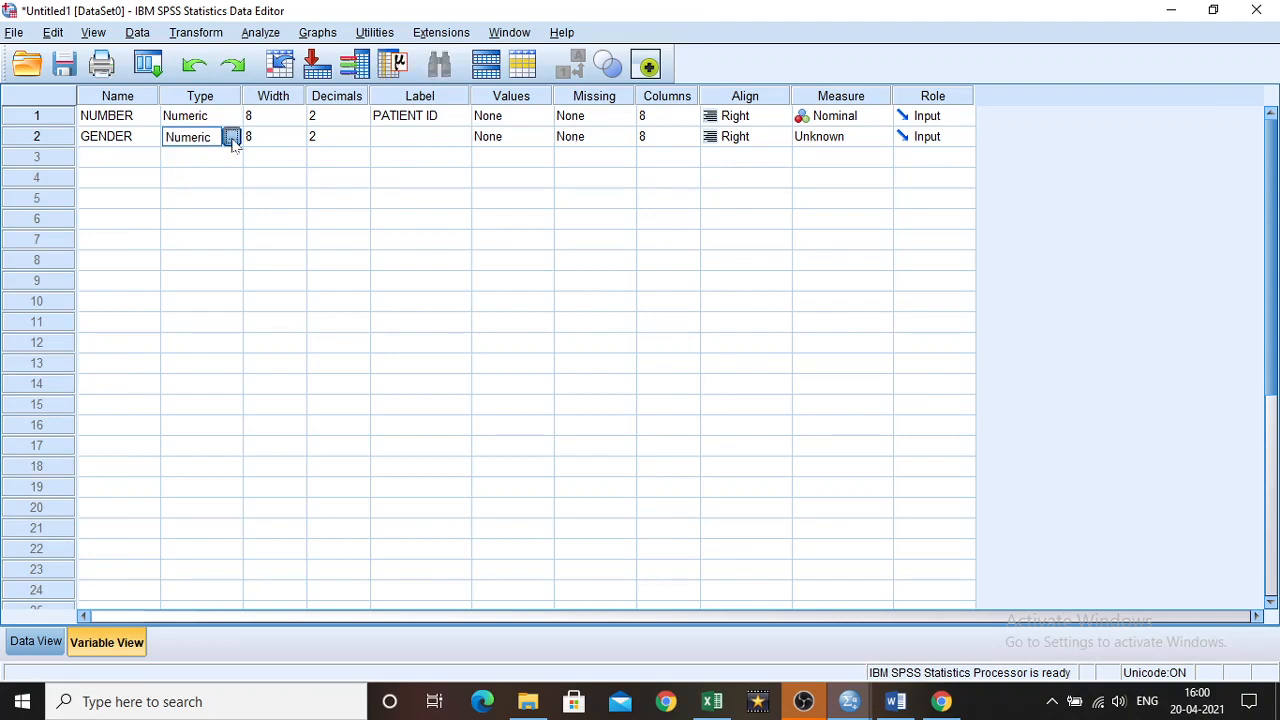
pyautogui.click(232, 138)
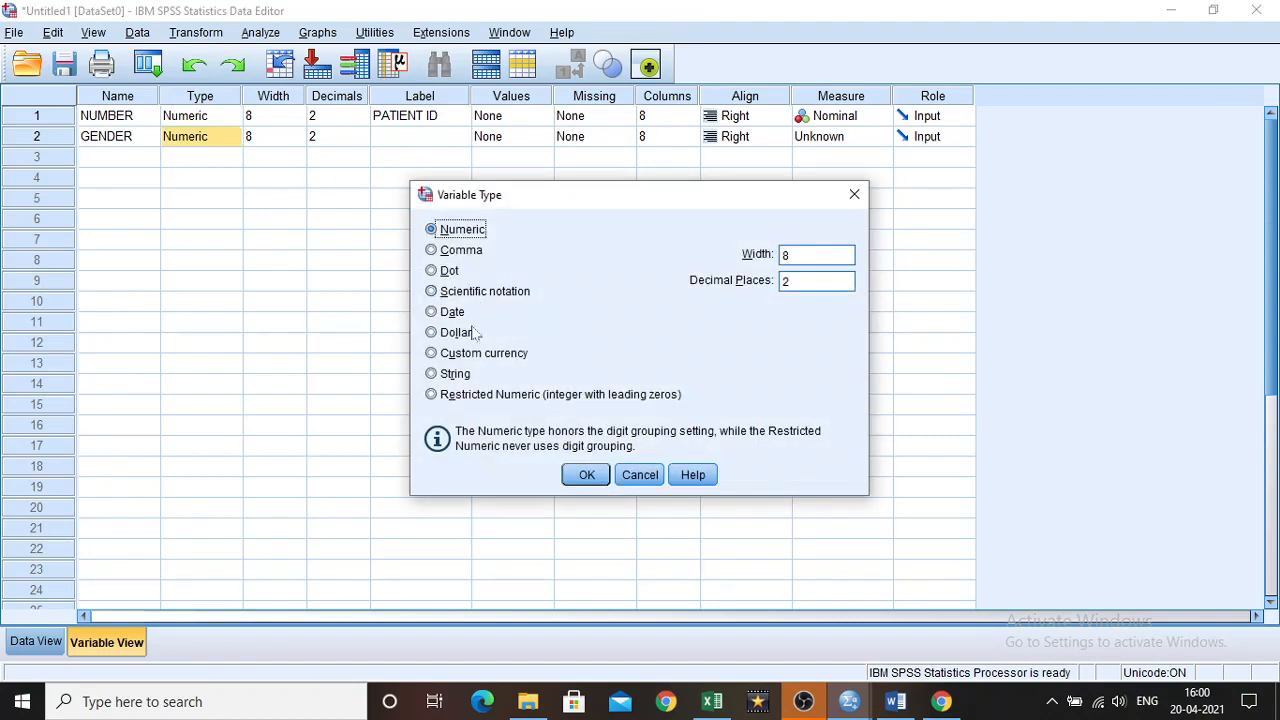
pyautogui.click(457, 377)
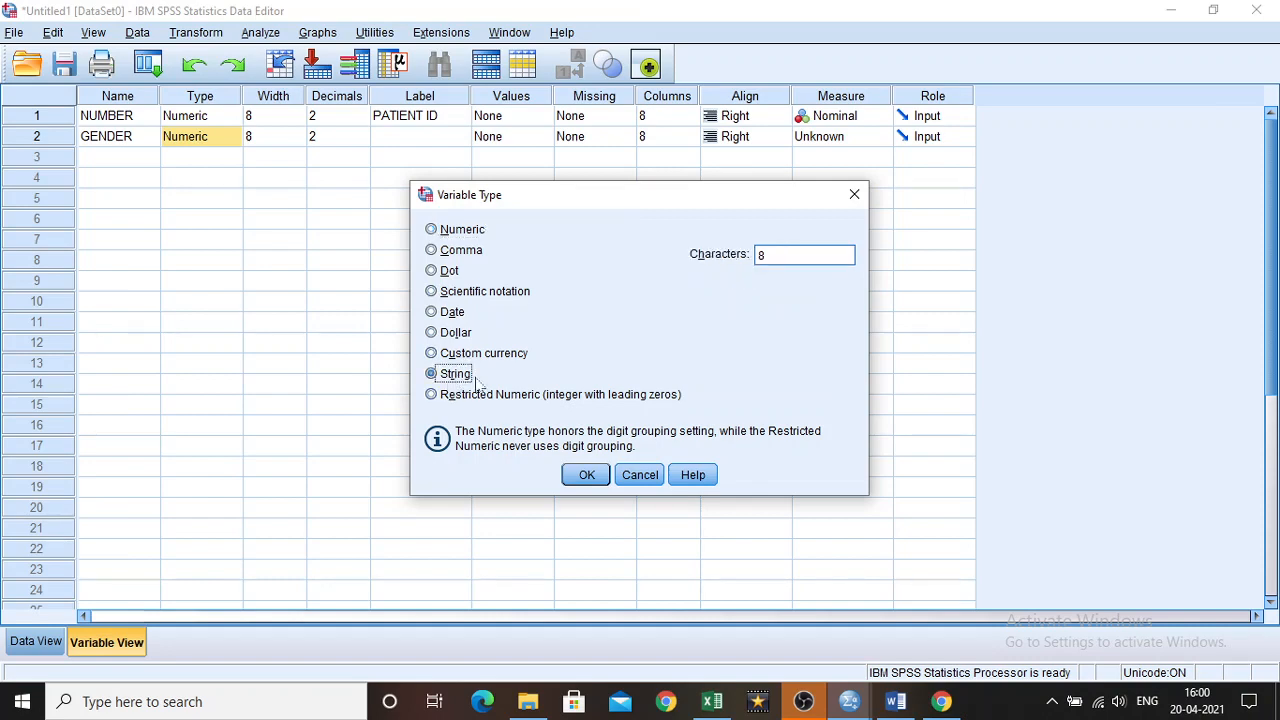
pyautogui.click(584, 476)
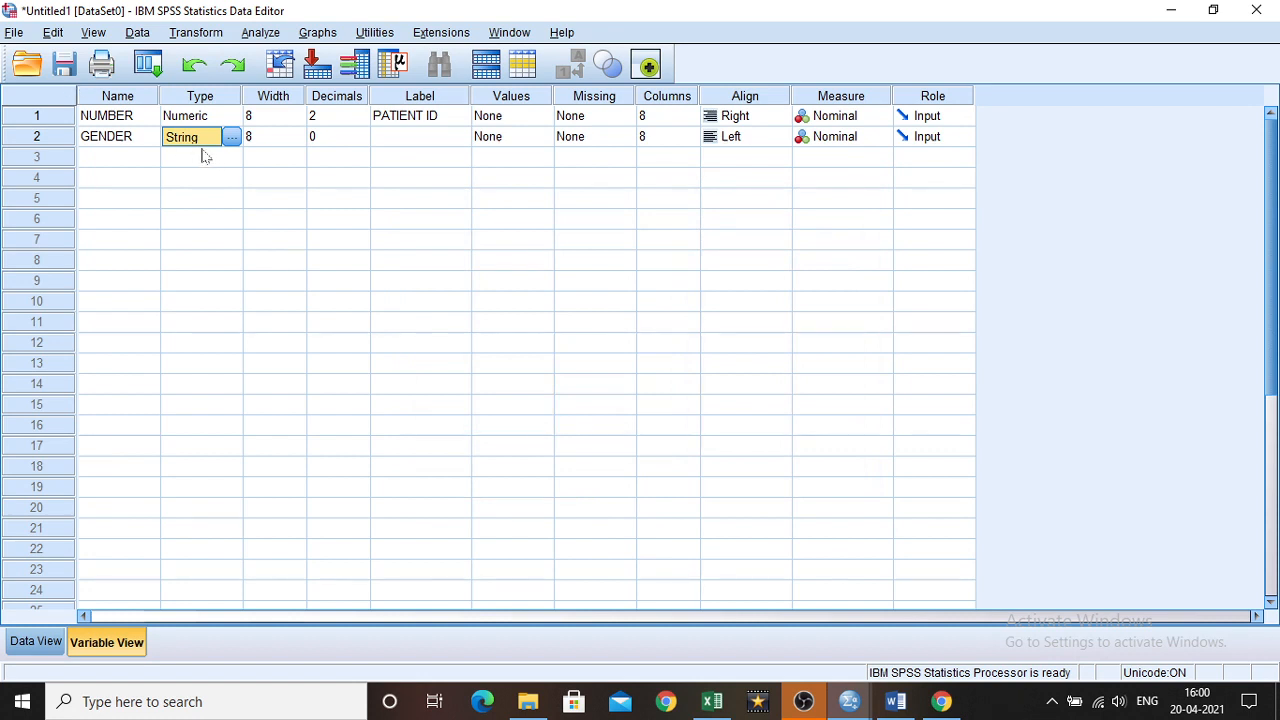
# Label the GENDER variable GENDER and choose Nominal as its measurement level
pyautogui.click(418, 140)
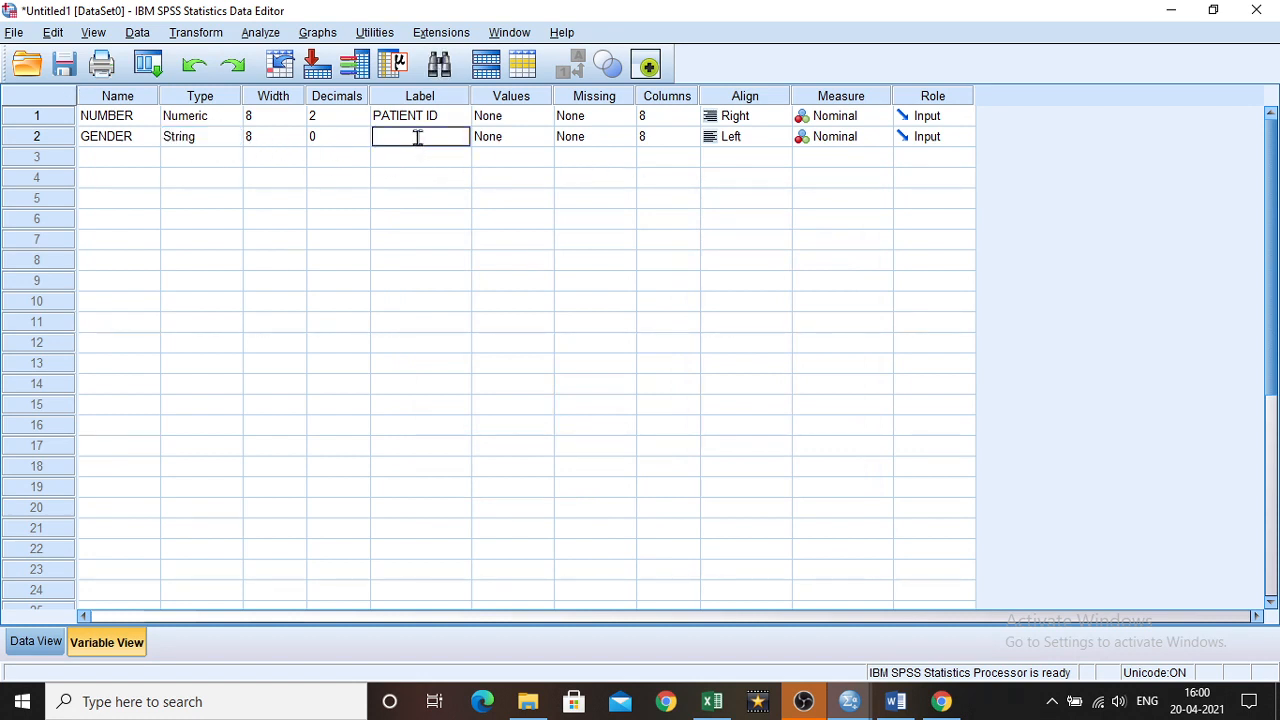
pyautogui.write('GENDER')
pyautogui.click(805, 140)
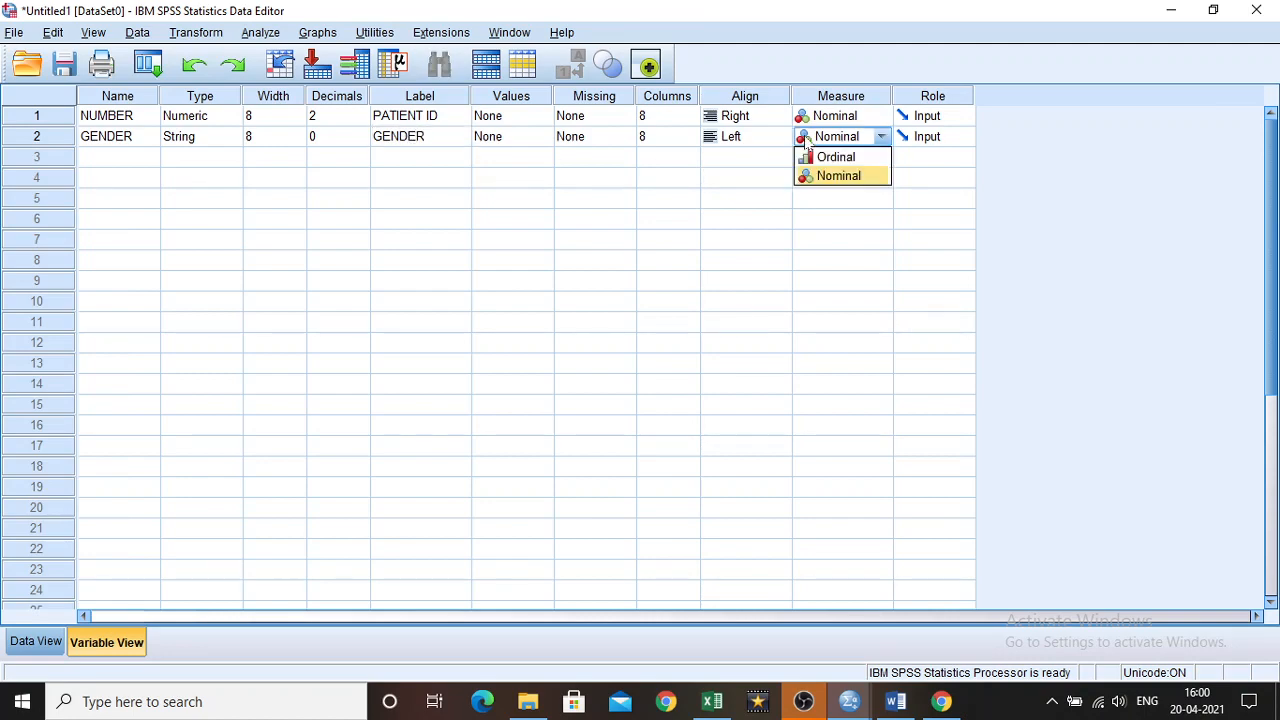
pyautogui.click(855, 176)
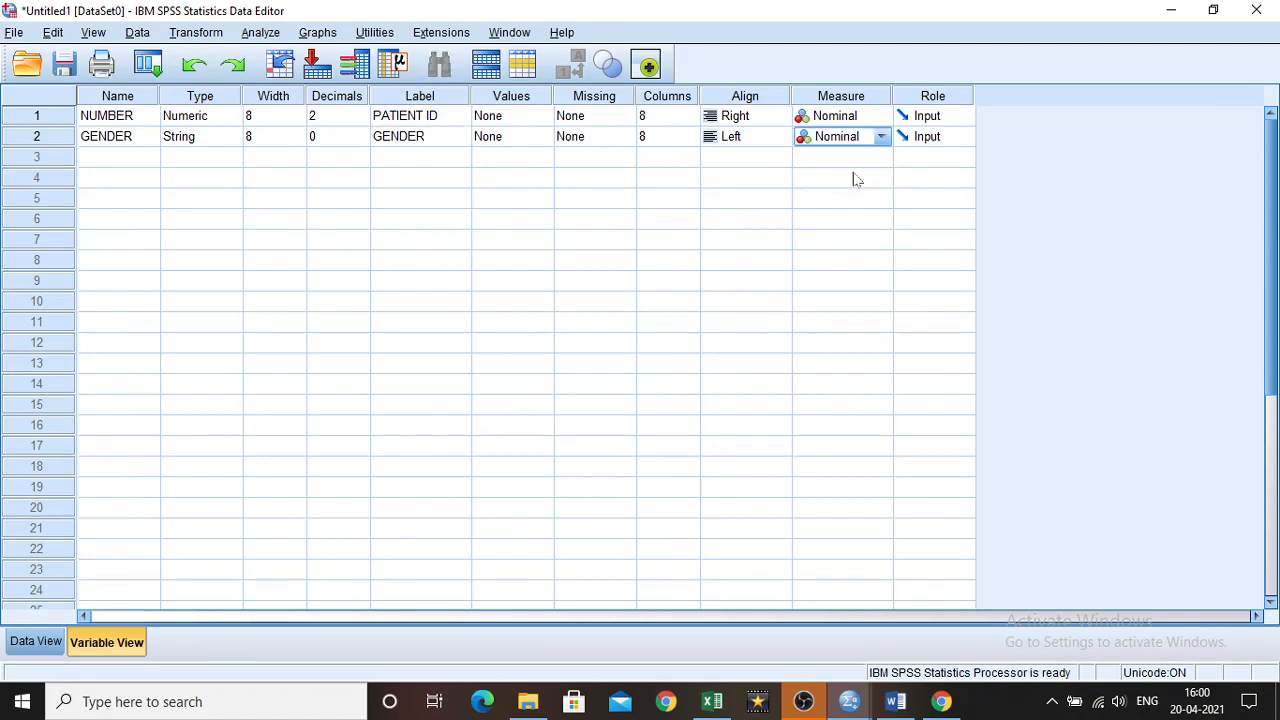
# Check the remaining column headings in the Excel workbook, and add a variable named AGE in row 3 of the SPSS Variable View
pyautogui.click(112, 147)
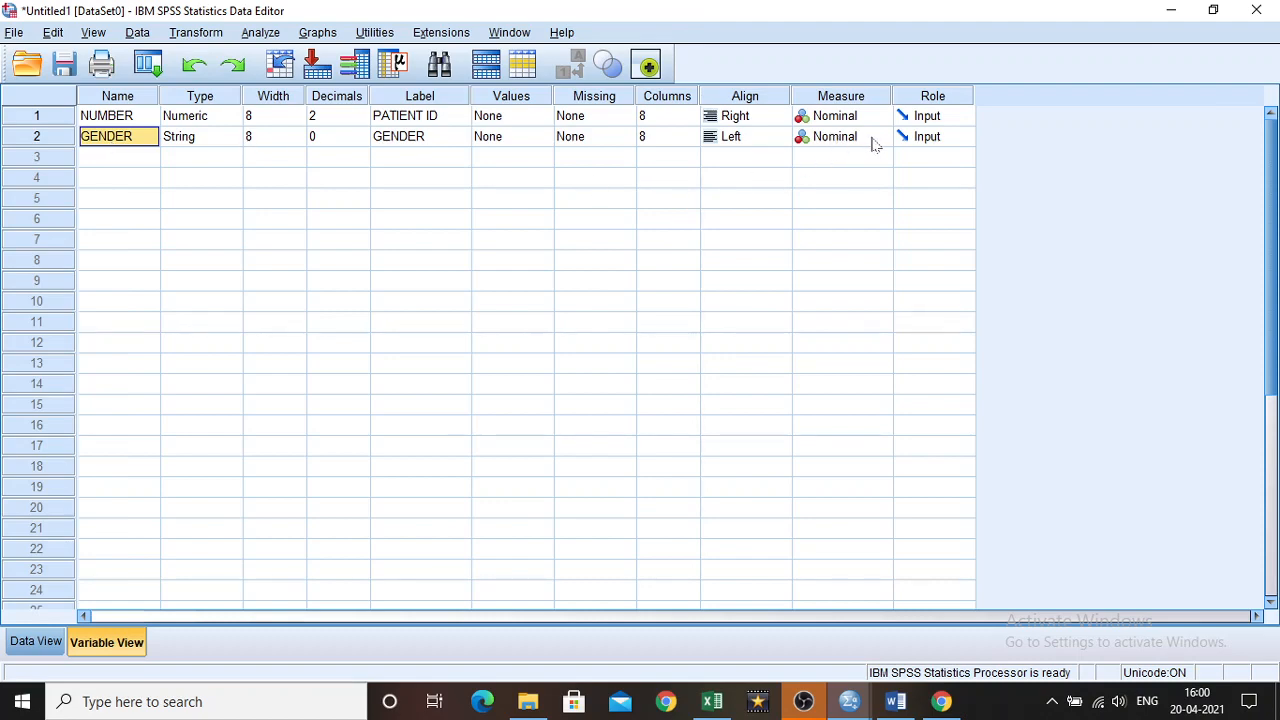
pyautogui.click(112, 158)
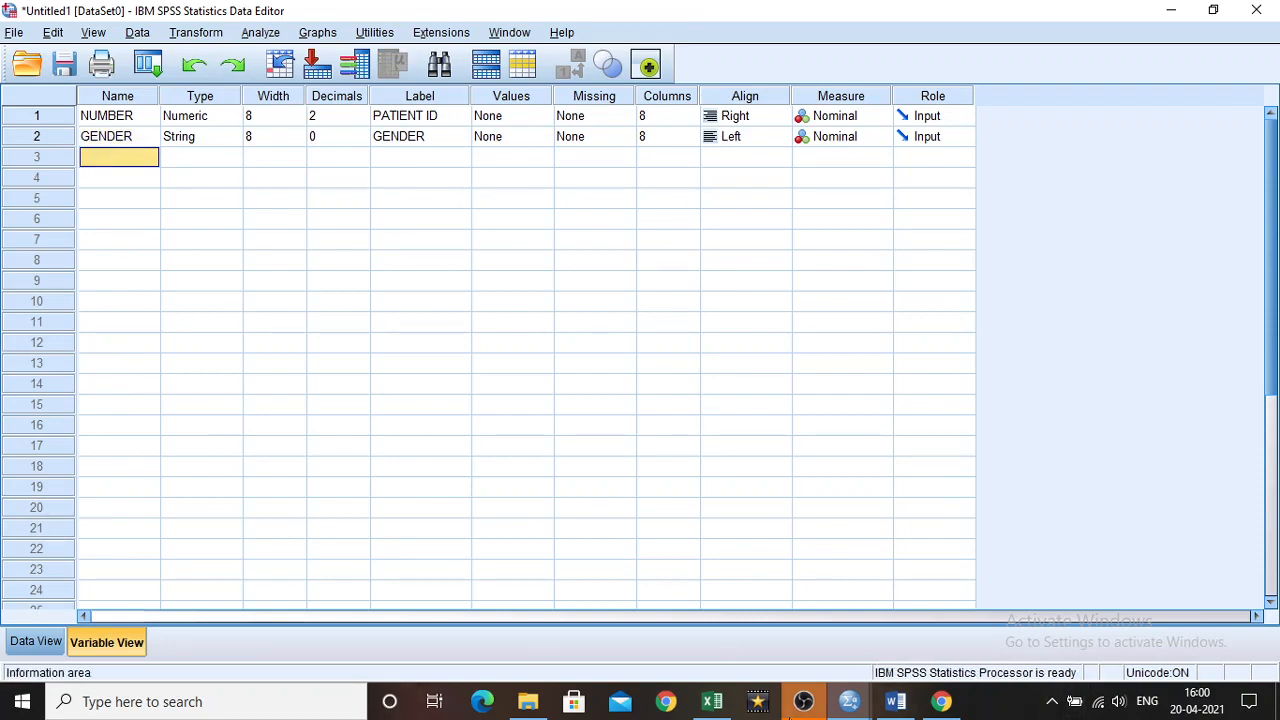
pyautogui.click(712, 701)
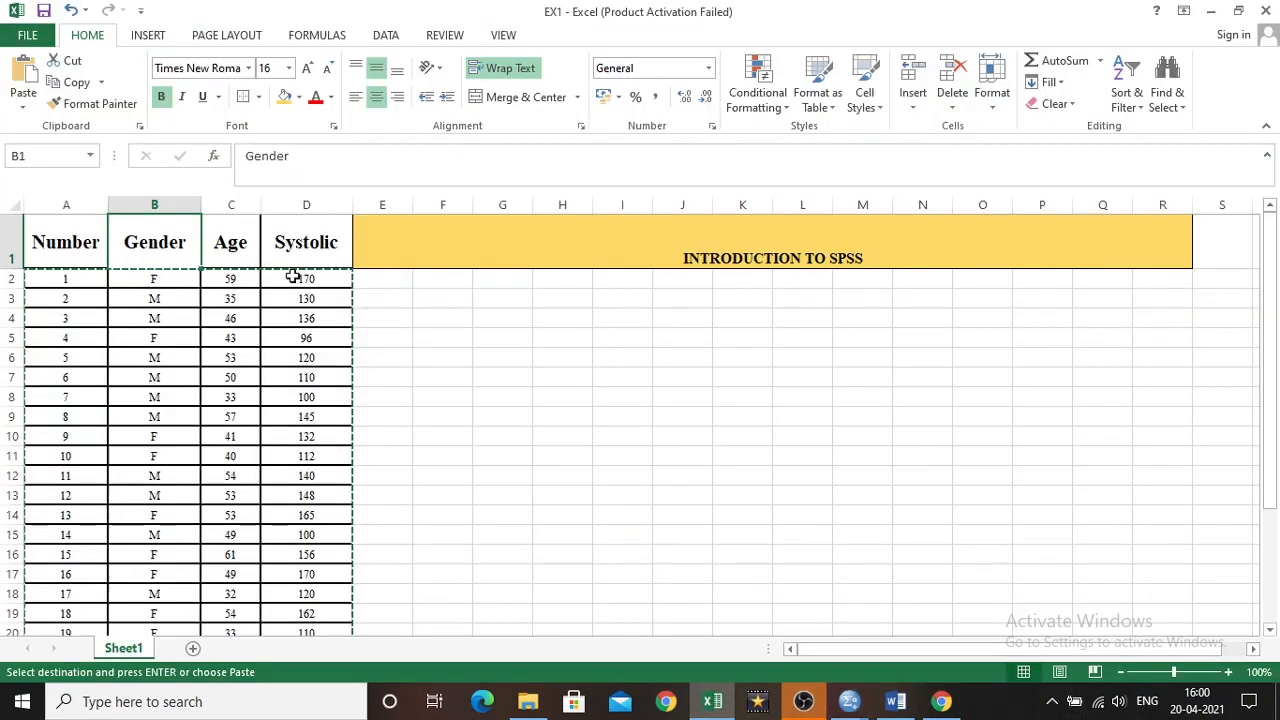
pyautogui.click(241, 244)
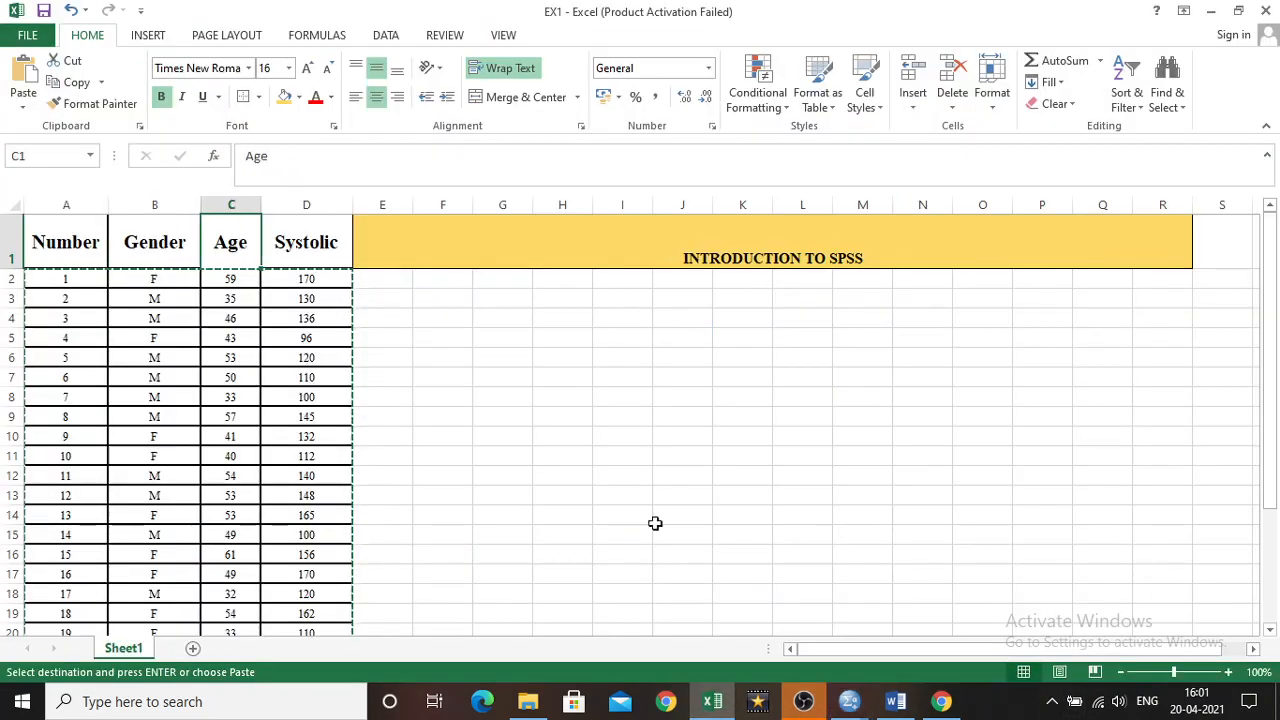
pyautogui.click(325, 248)
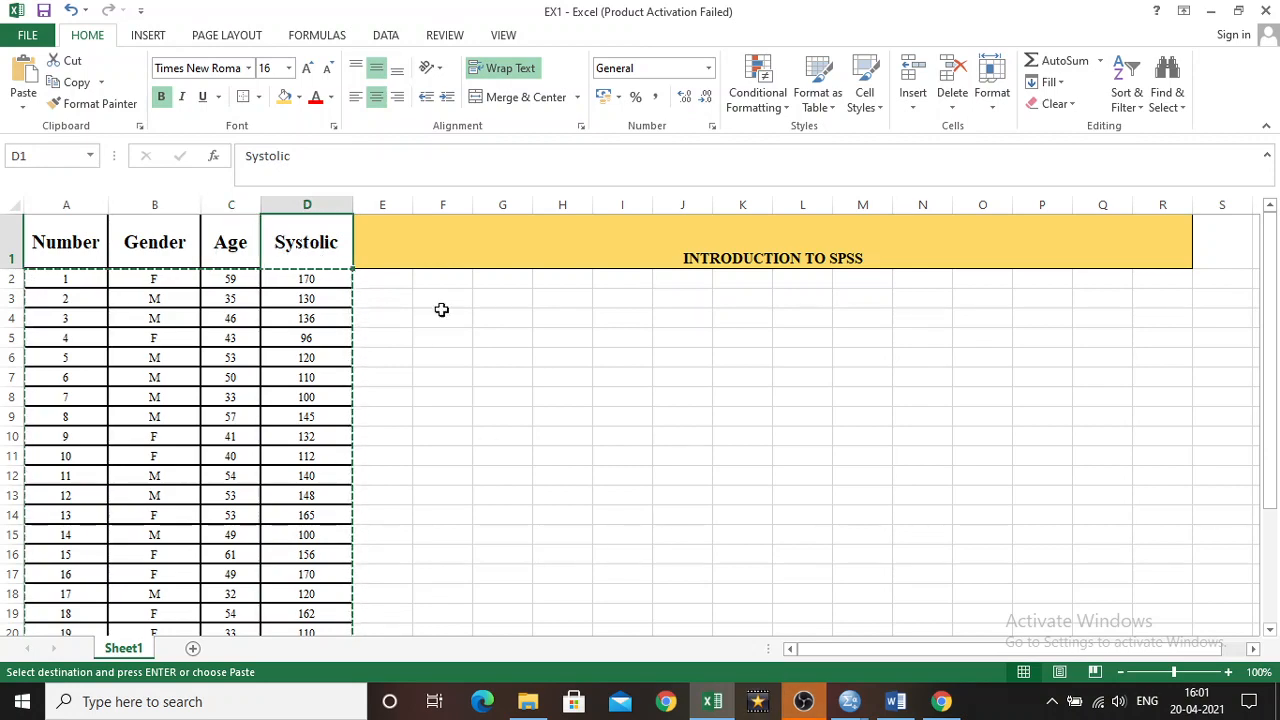
pyautogui.click(852, 701)
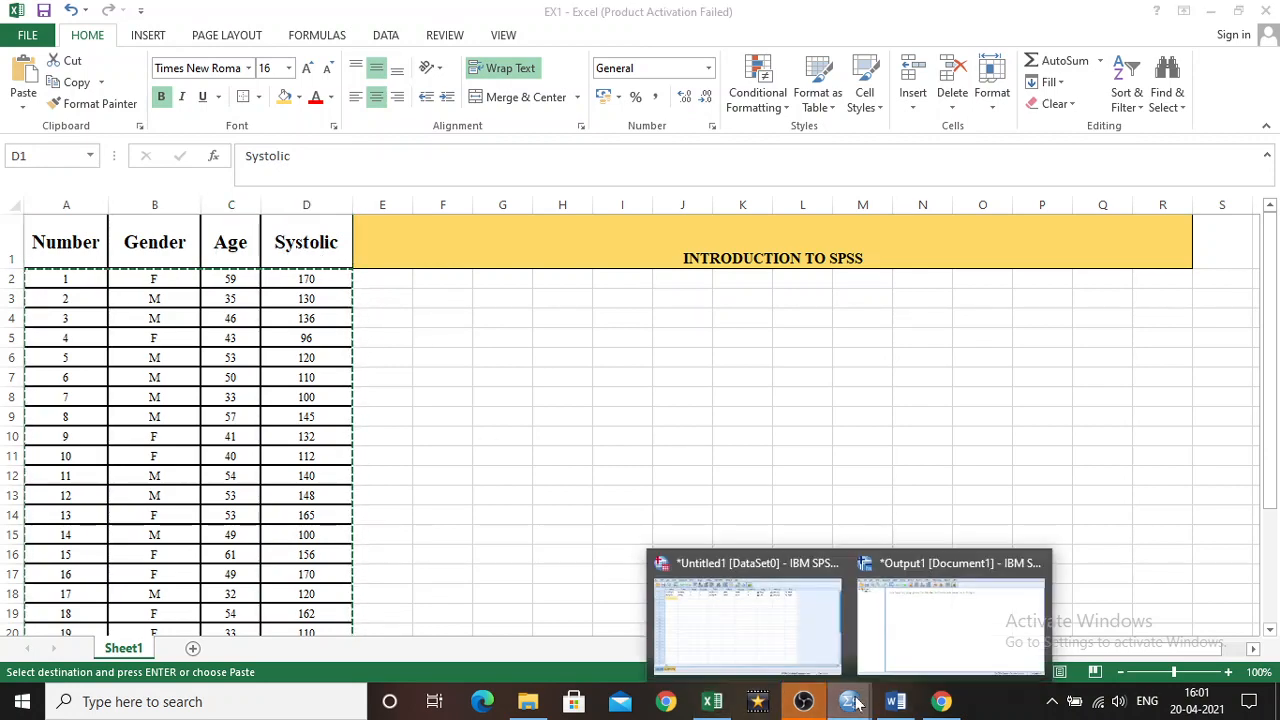
pyautogui.click(761, 606)
pyautogui.click(94, 161)
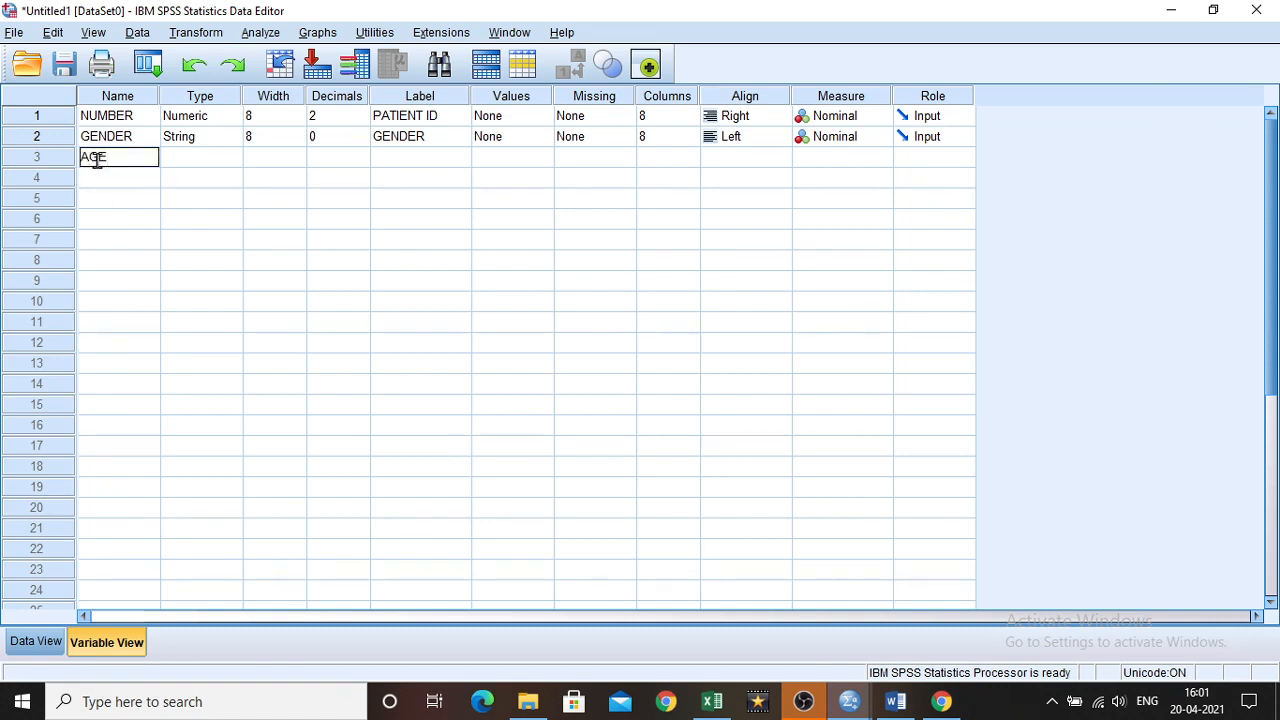
pyautogui.click(240, 178)
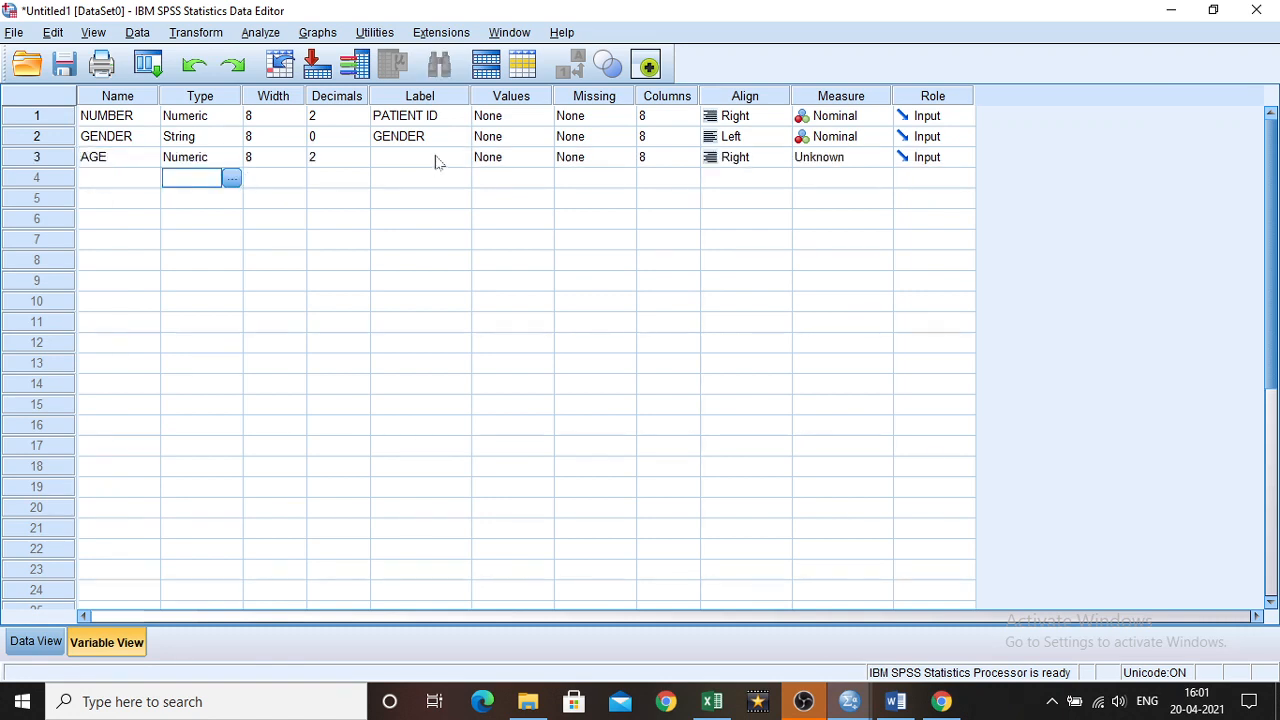
# Keep the AGE variable's type as Numeric and choose Scale as its measurement level
pyautogui.click(171, 162)
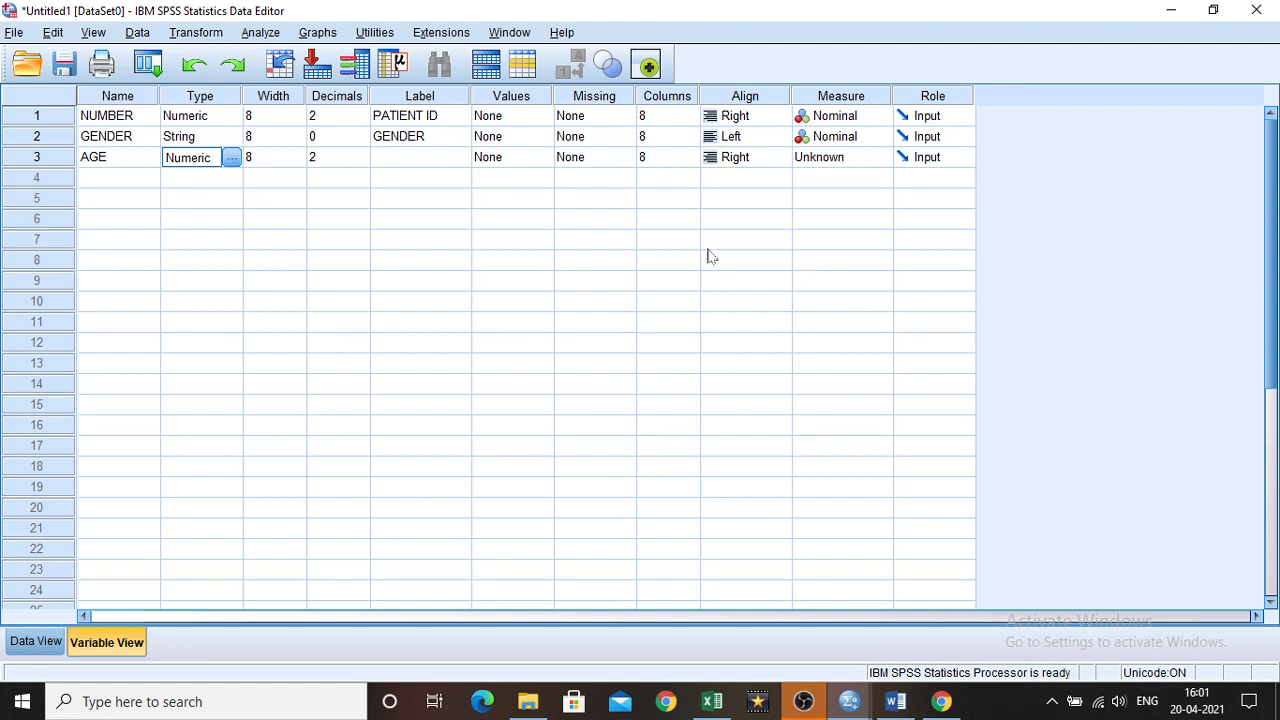
pyautogui.click(847, 161)
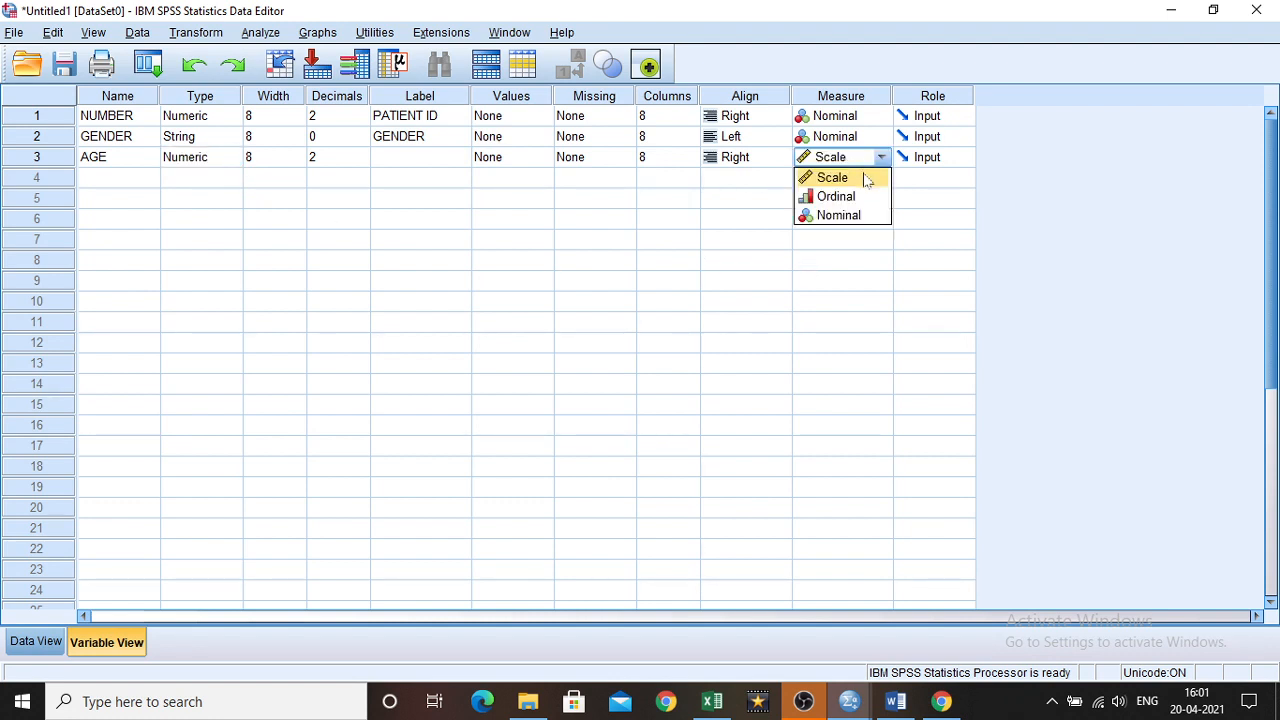
pyautogui.click(866, 178)
# Check the fourth column heading in the Excel workbook, and add a variable named SYSTOLIC in row 4 of the SPSS Variable View
pyautogui.click(119, 180)
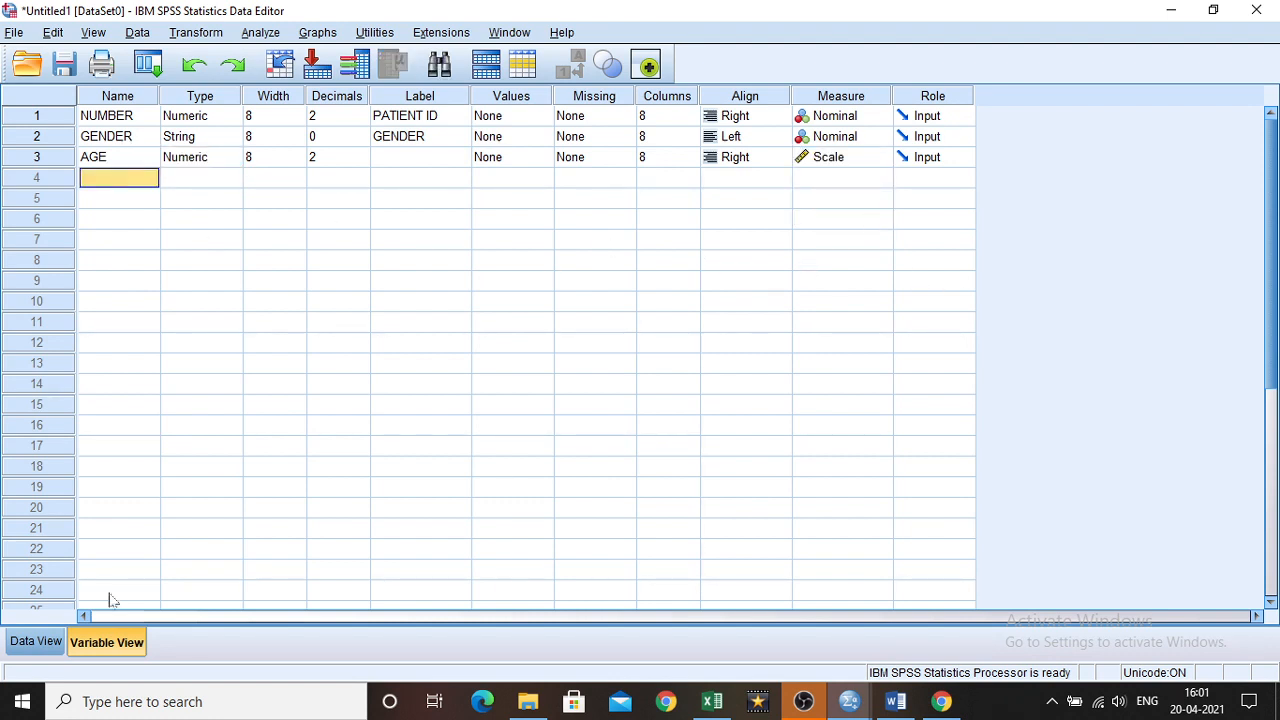
pyautogui.click(849, 703)
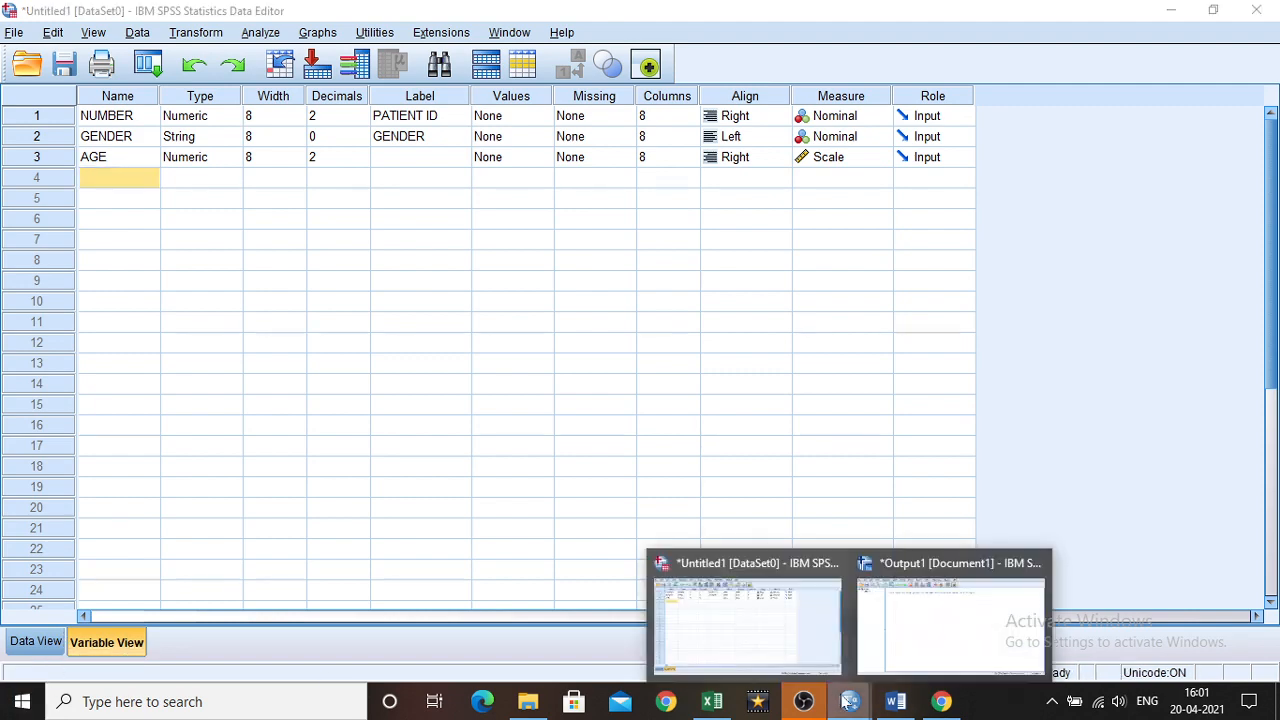
pyautogui.click(712, 701)
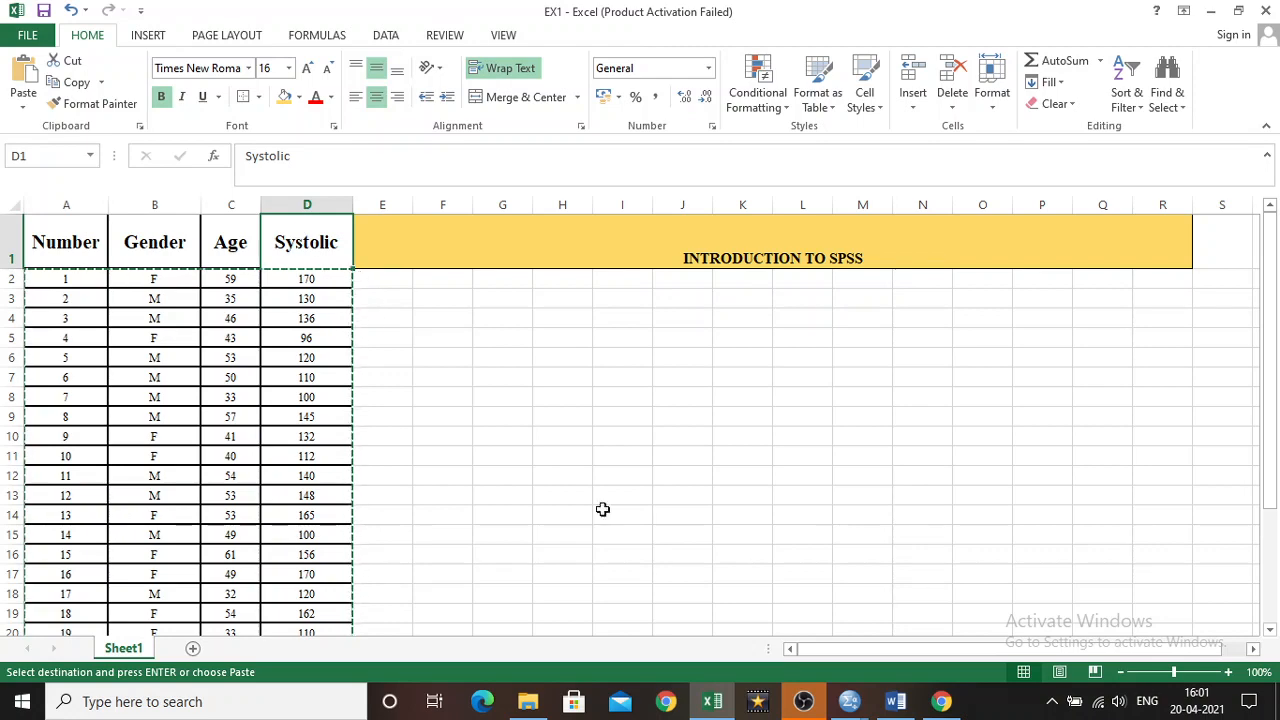
pyautogui.click(849, 703)
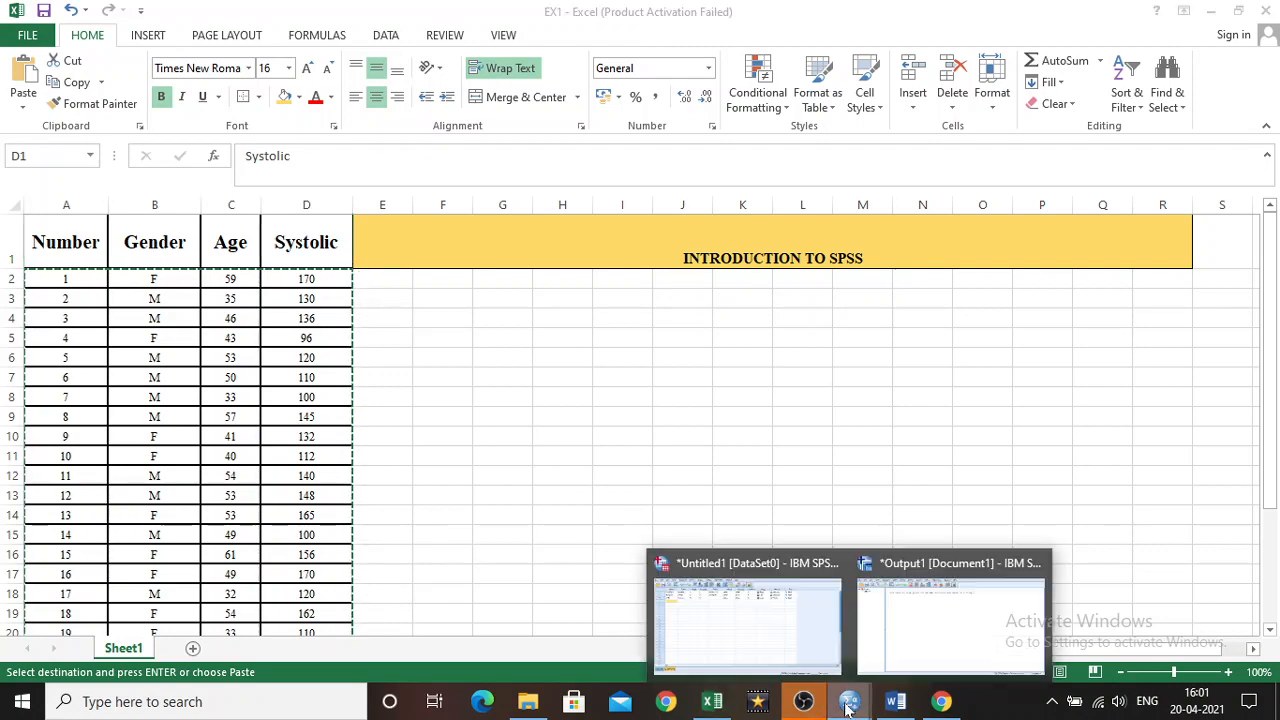
pyautogui.click(745, 610)
pyautogui.click(102, 180)
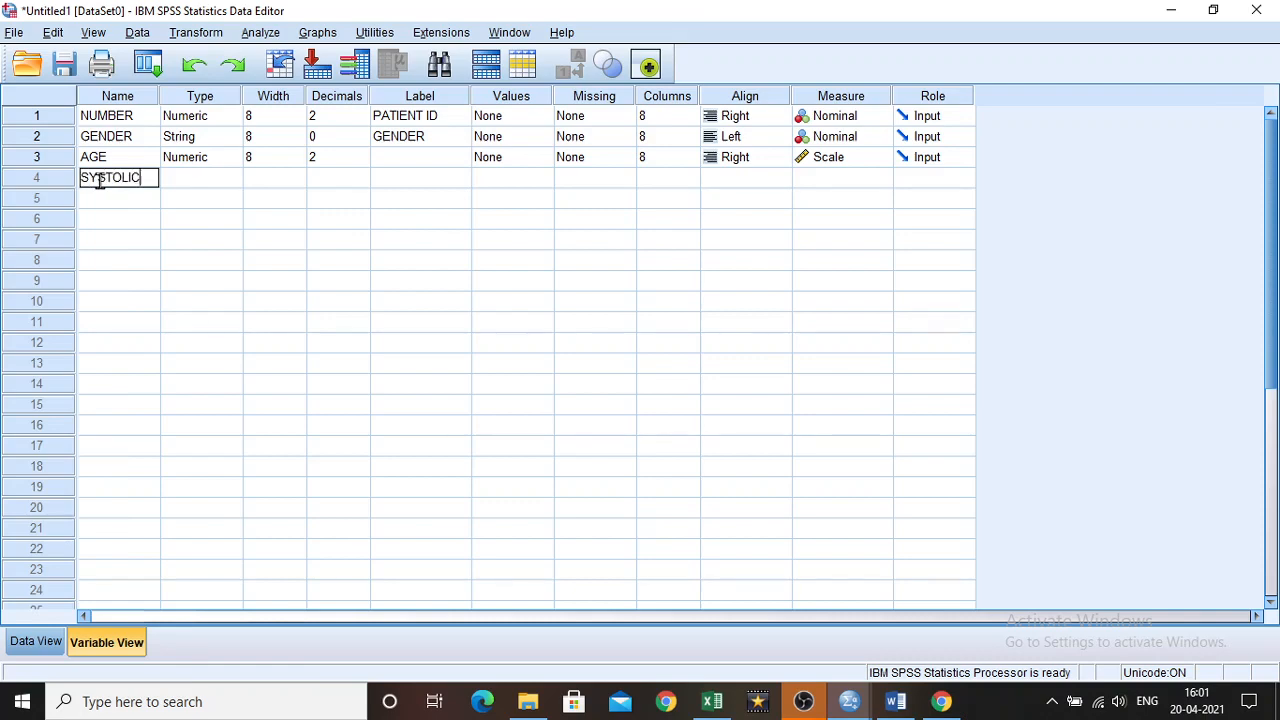
pyautogui.click(128, 220)
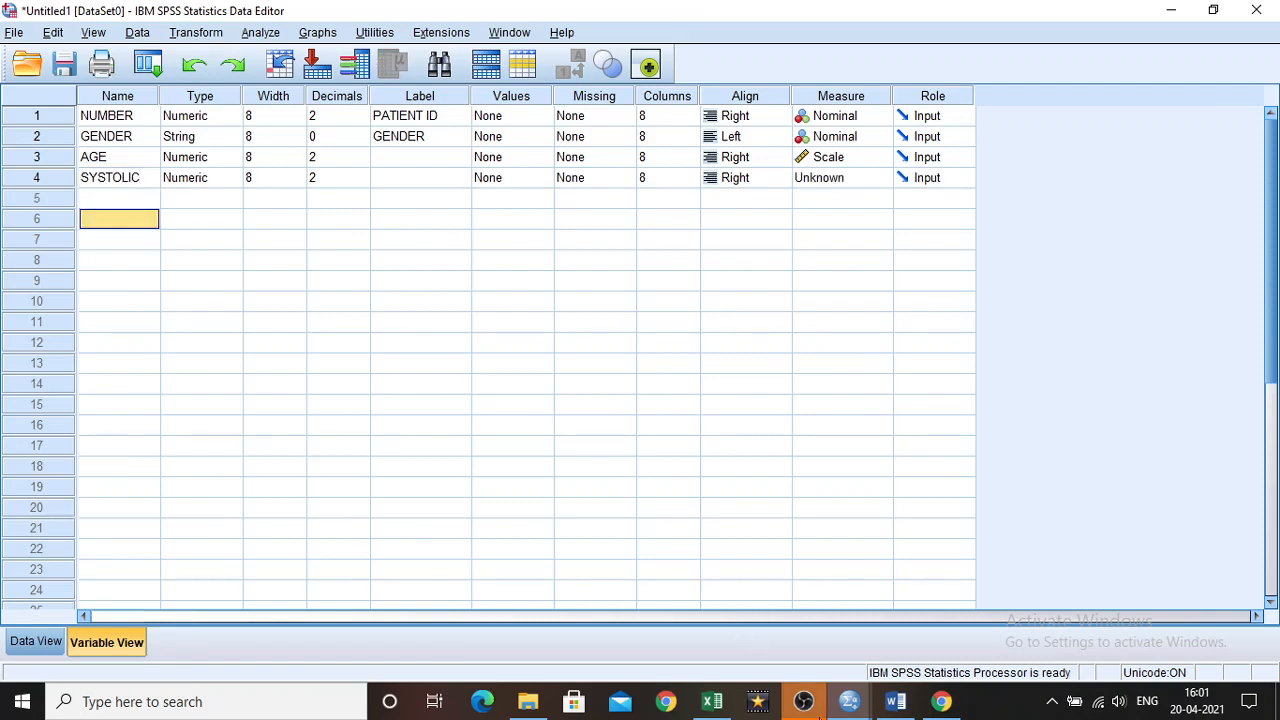
# Choose Scale as the measurement level of the SYSTOLIC variable
pyautogui.click(712, 703)
pyautogui.click(714, 704)
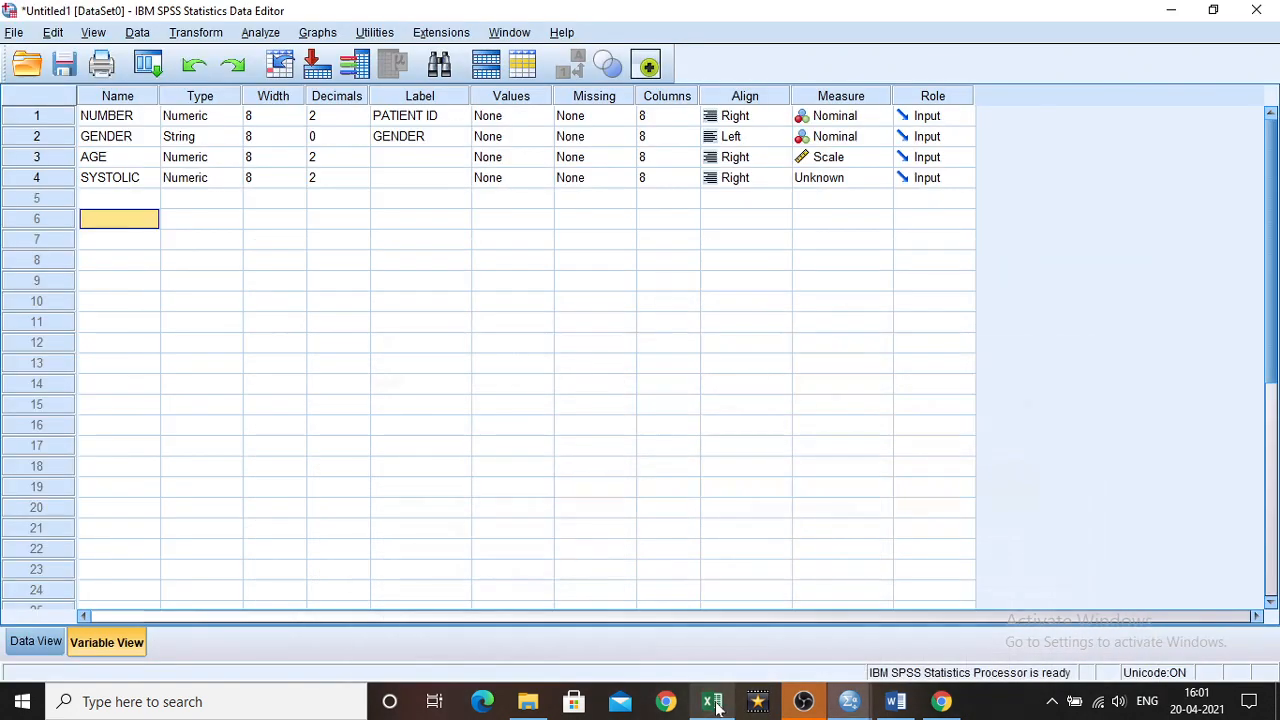
pyautogui.click(846, 181)
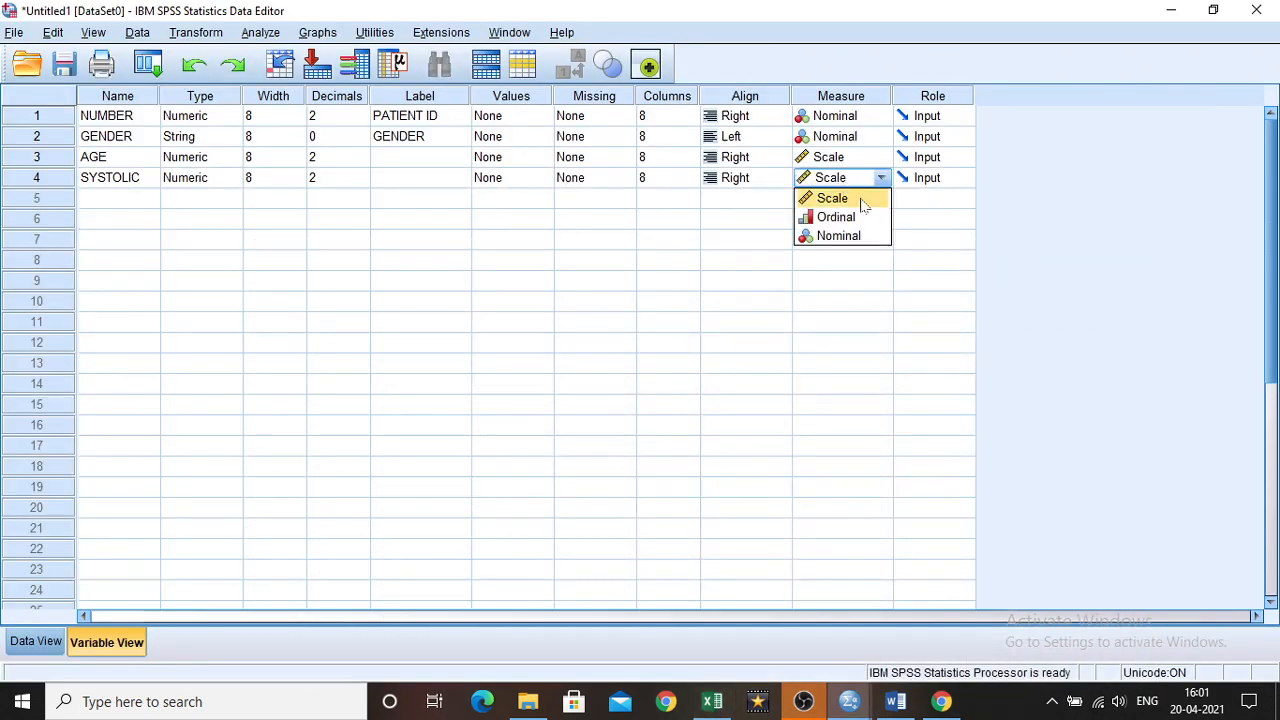
pyautogui.click(863, 204)
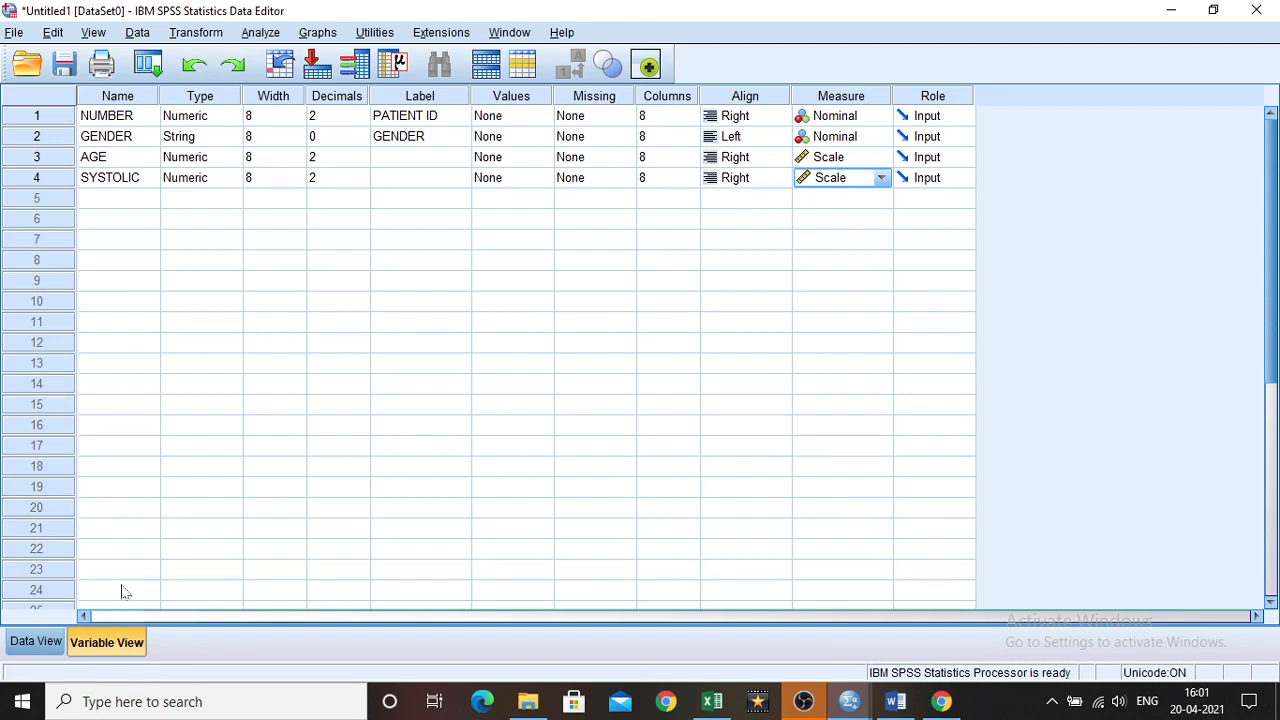
# Switch to the Data View and review the NUMBER, GENDER, AGE and SYSTOLIC columns
pyautogui.click(16, 640)
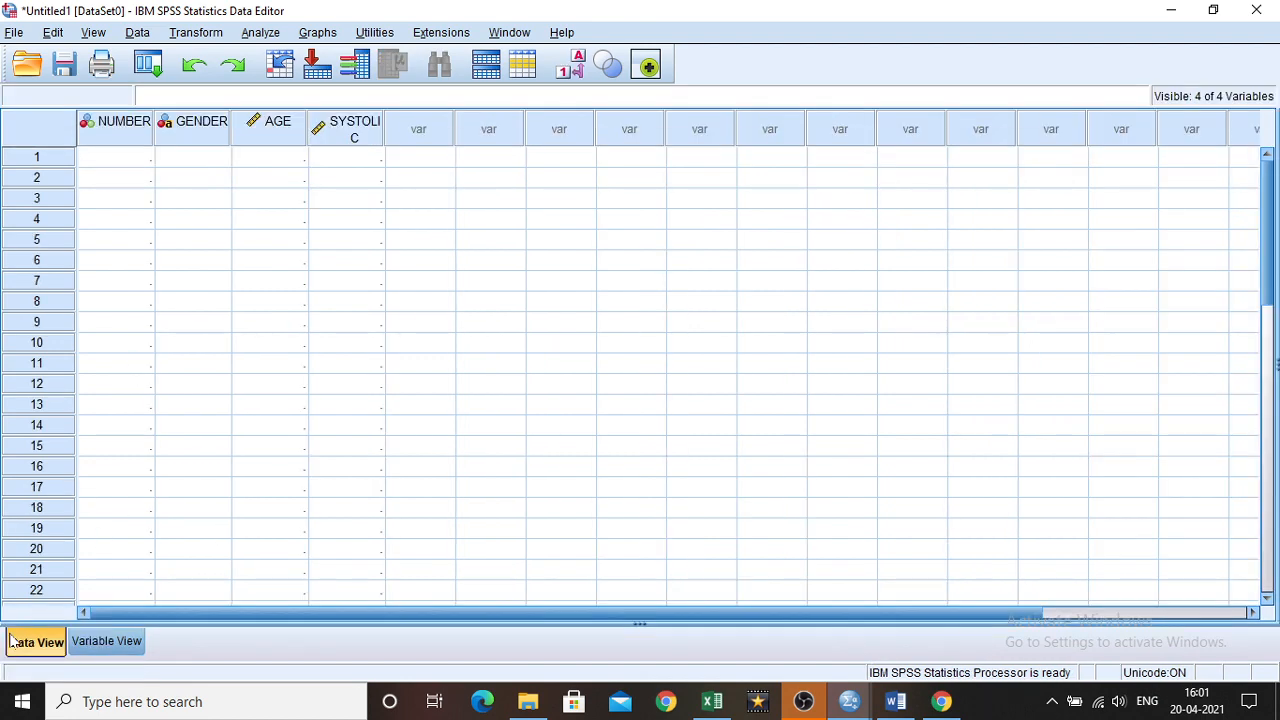
pyautogui.click(122, 124)
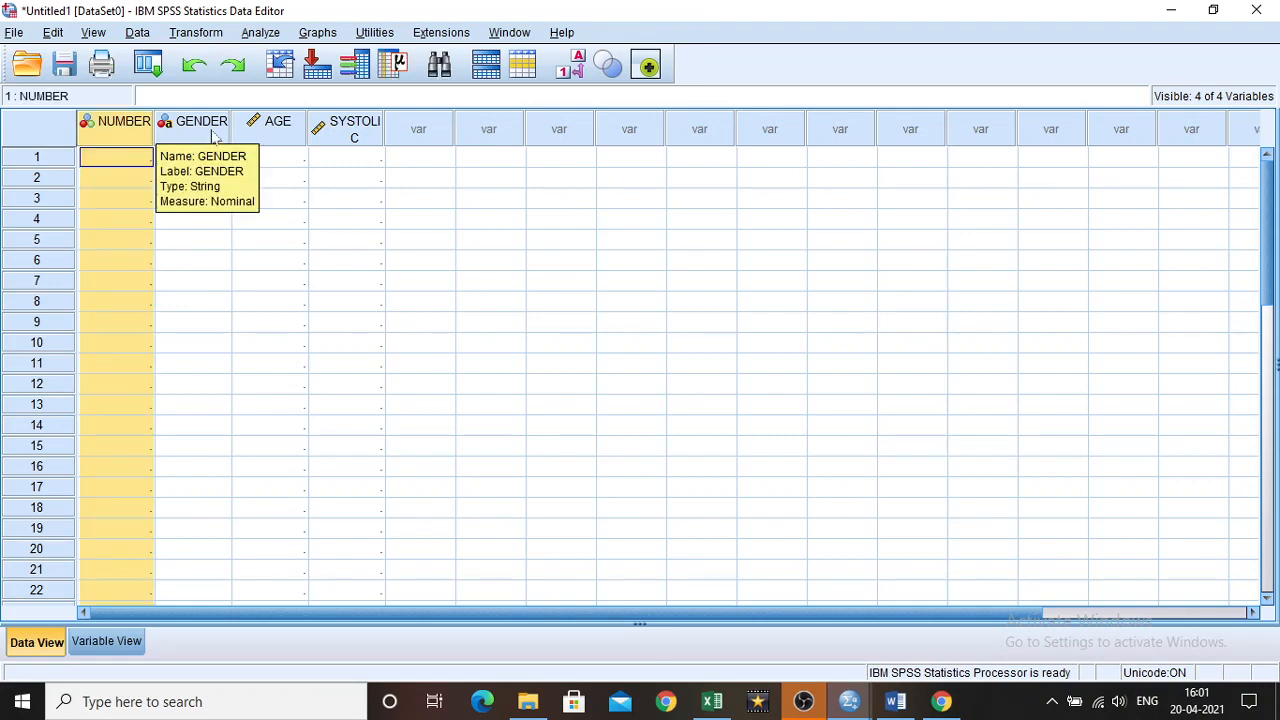
pyautogui.click(213, 133)
pyautogui.click(120, 134)
pyautogui.click(188, 133)
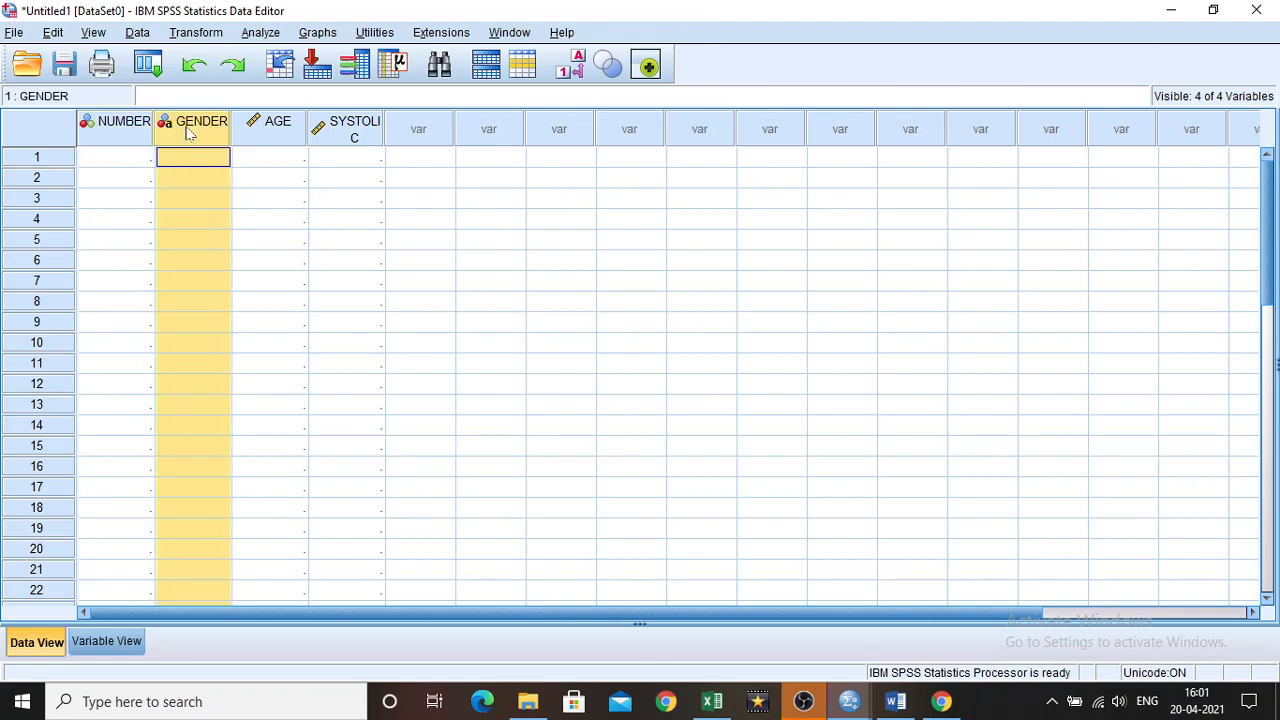
pyautogui.click(268, 131)
pyautogui.click(338, 128)
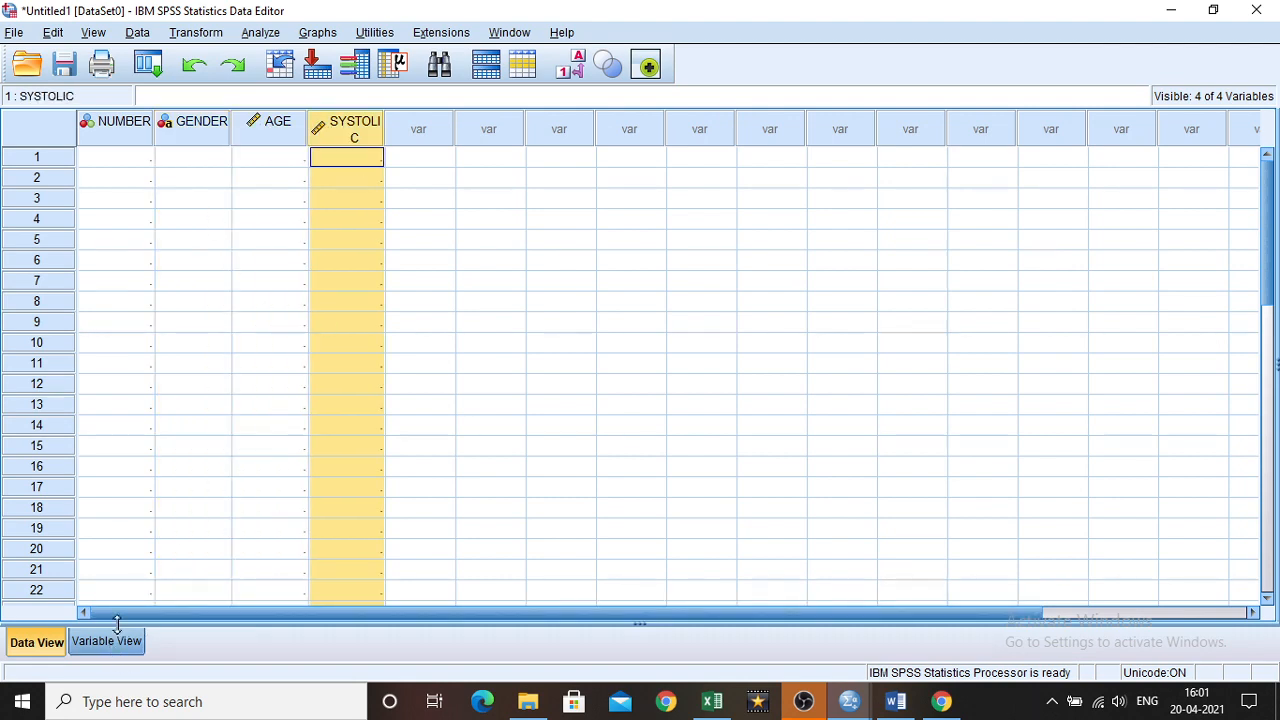
# Enter the first patient's record from the Excel sheet in row 1: NUMBER 1, GENDER F, AGE 59 and SYSTOLIC 170
pyautogui.click(101, 156)
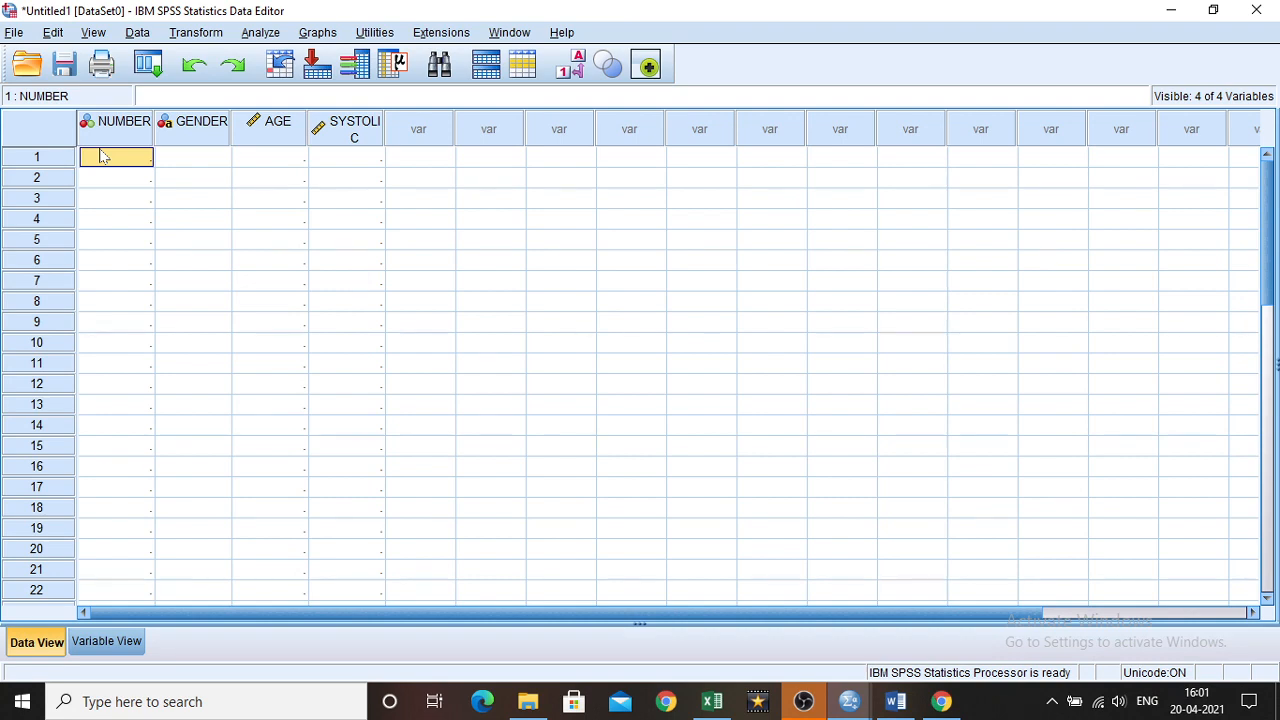
pyautogui.write('1')
pyautogui.press('Tab')
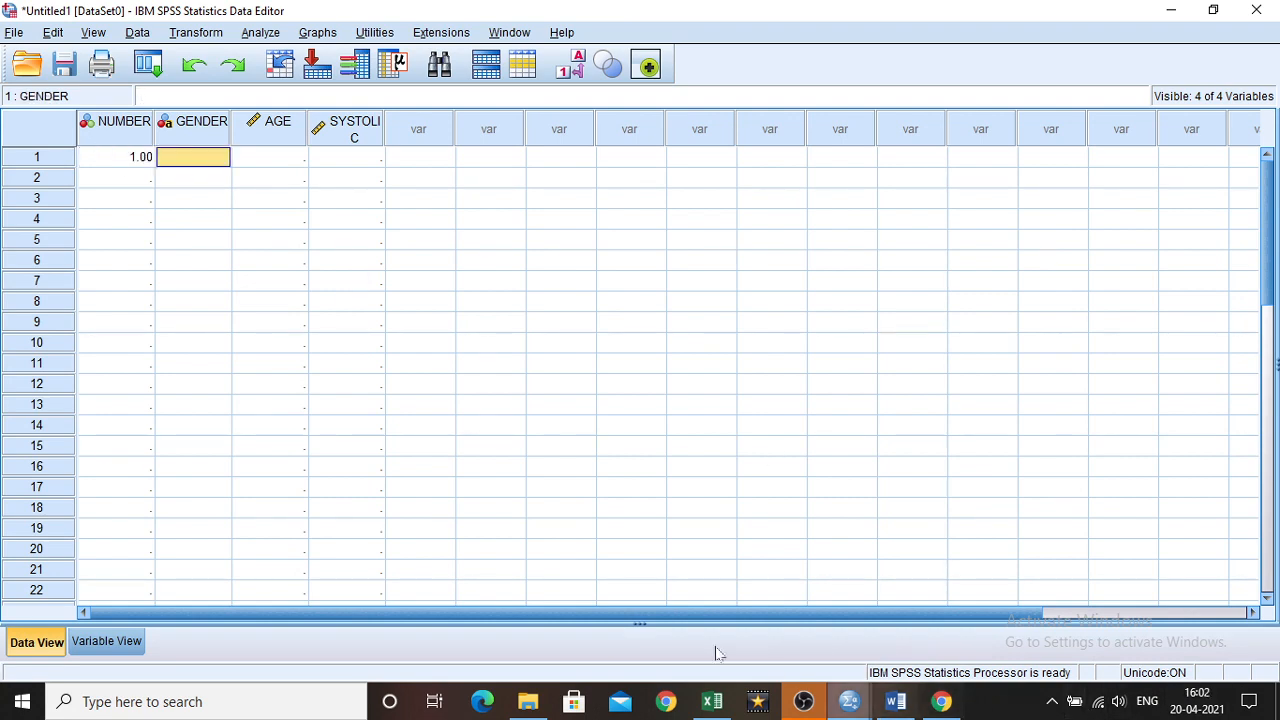
pyautogui.click(712, 701)
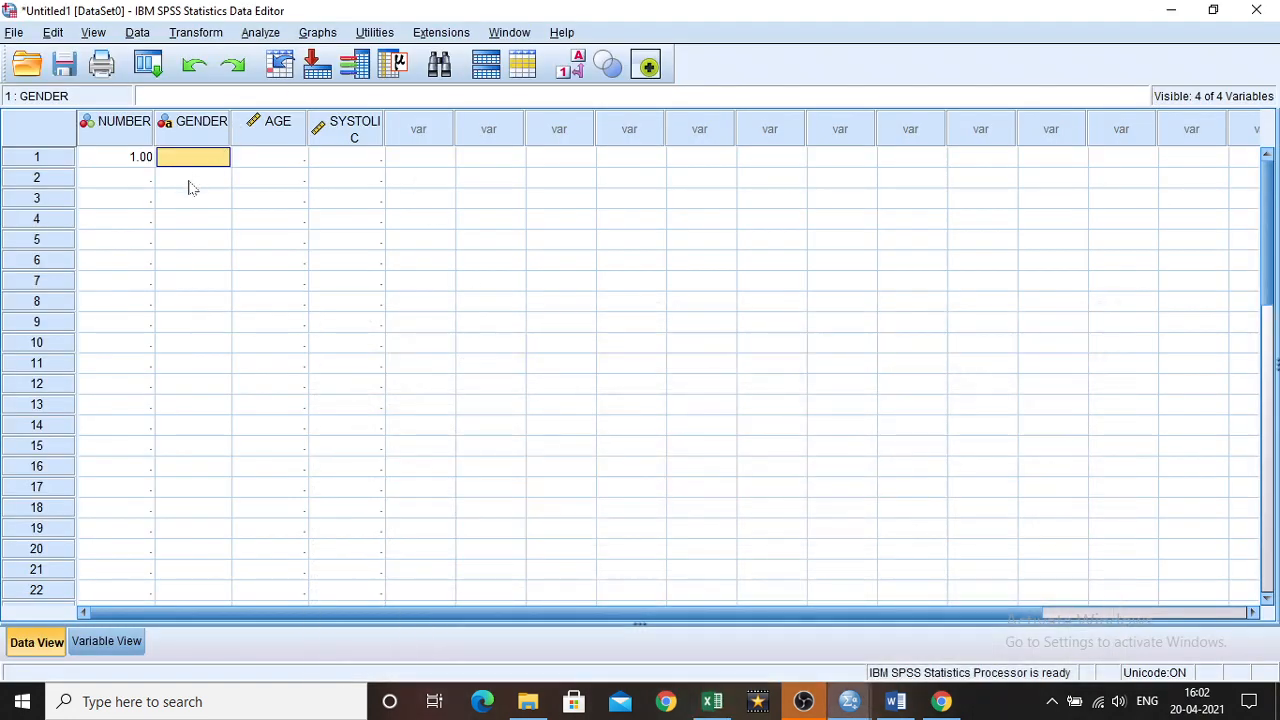
pyautogui.write('F')
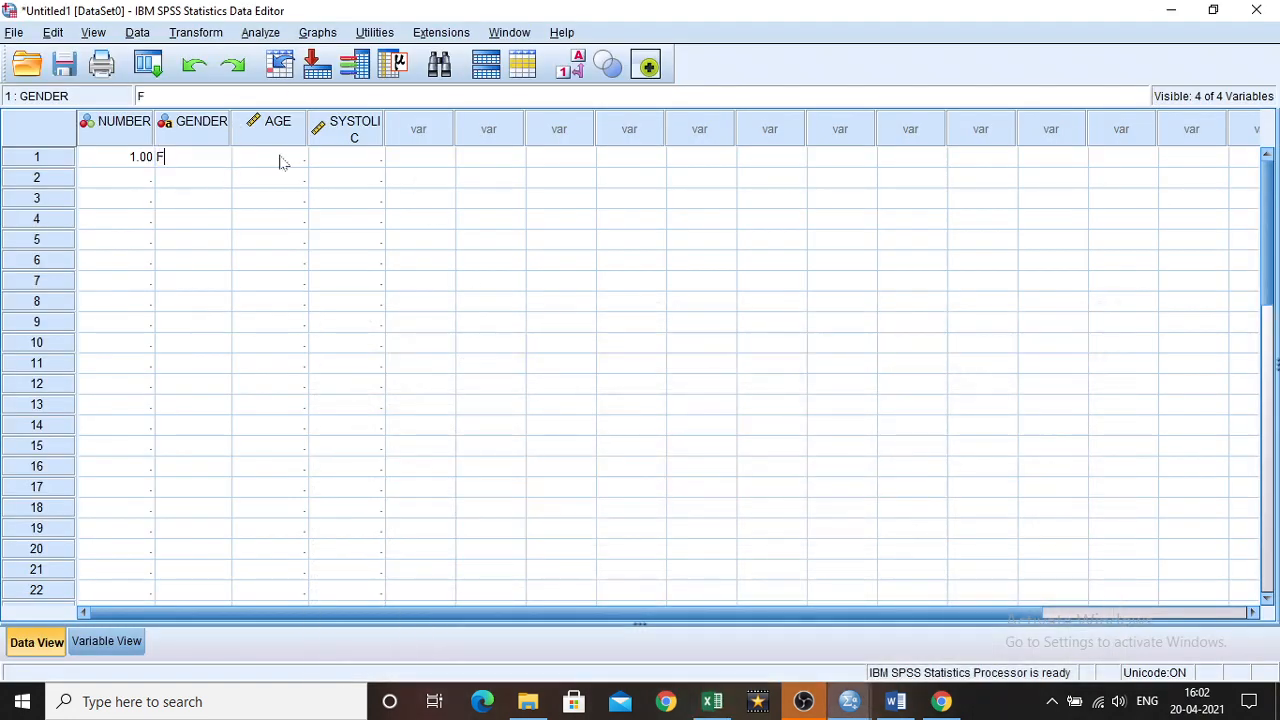
pyautogui.click(289, 162)
pyautogui.write('59')
pyautogui.click(712, 701)
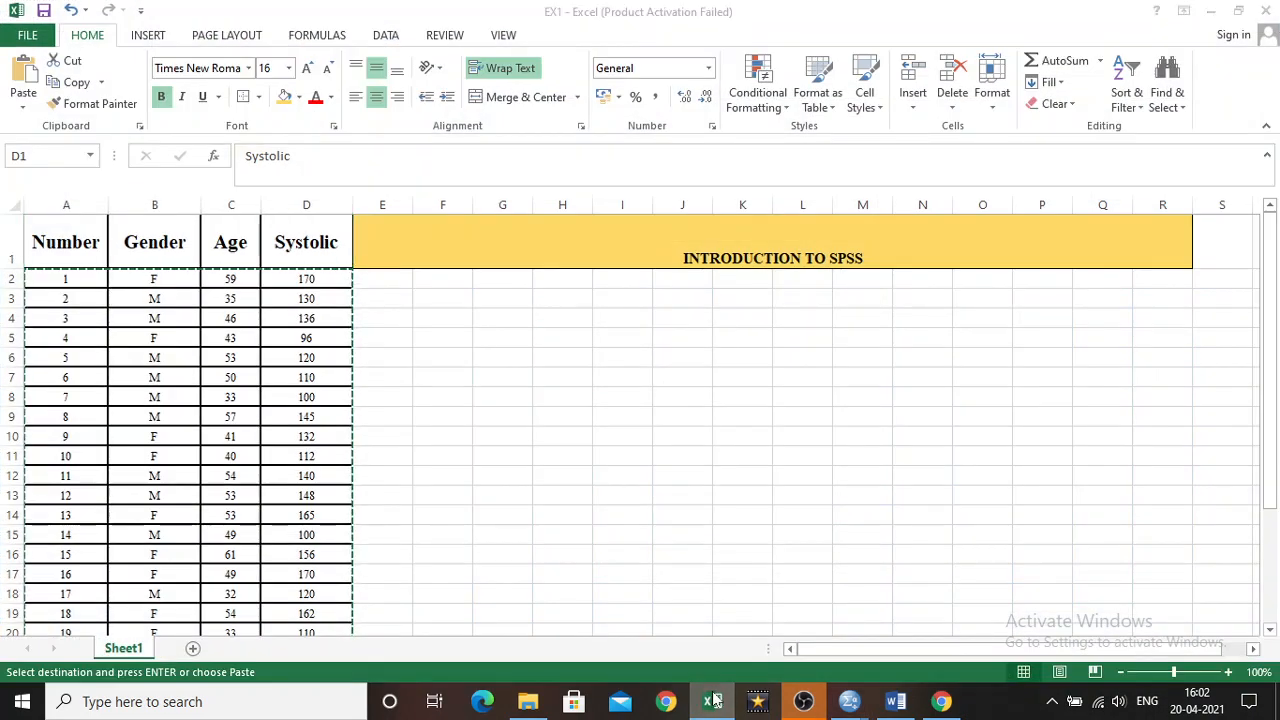
pyautogui.click(849, 701)
pyautogui.click(383, 160)
pyautogui.write('170')
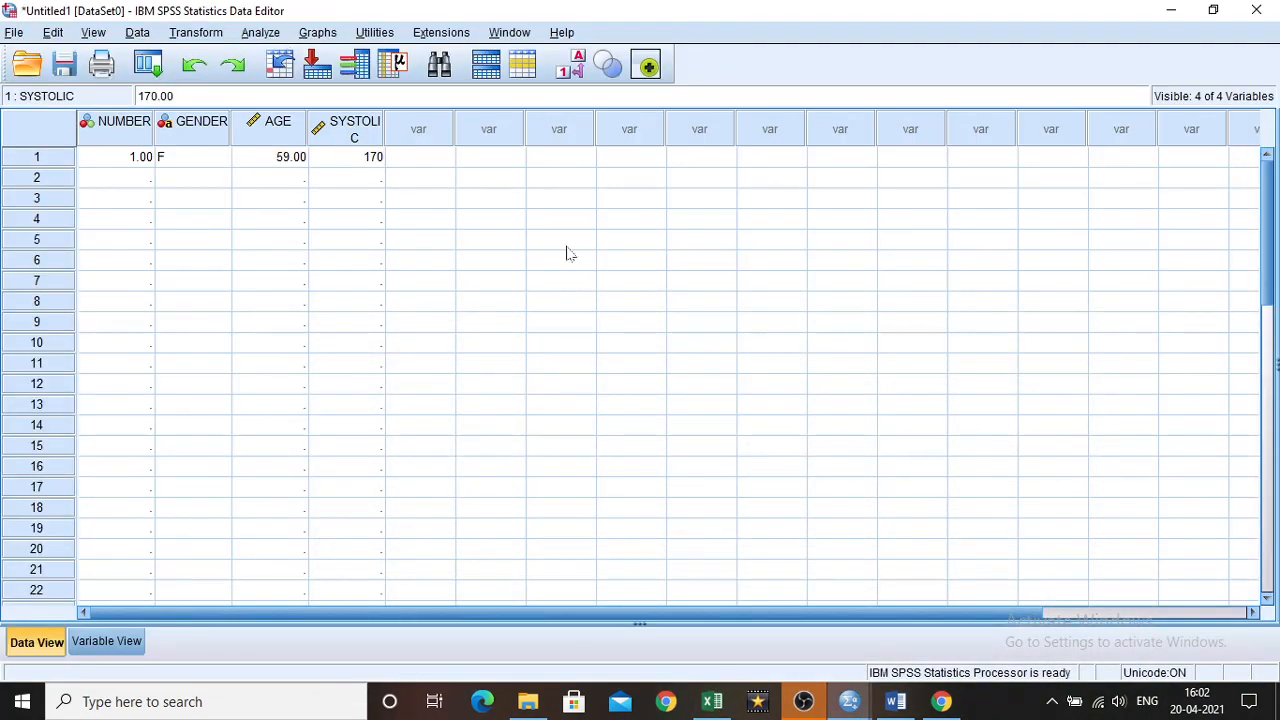
pyautogui.click(136, 181)
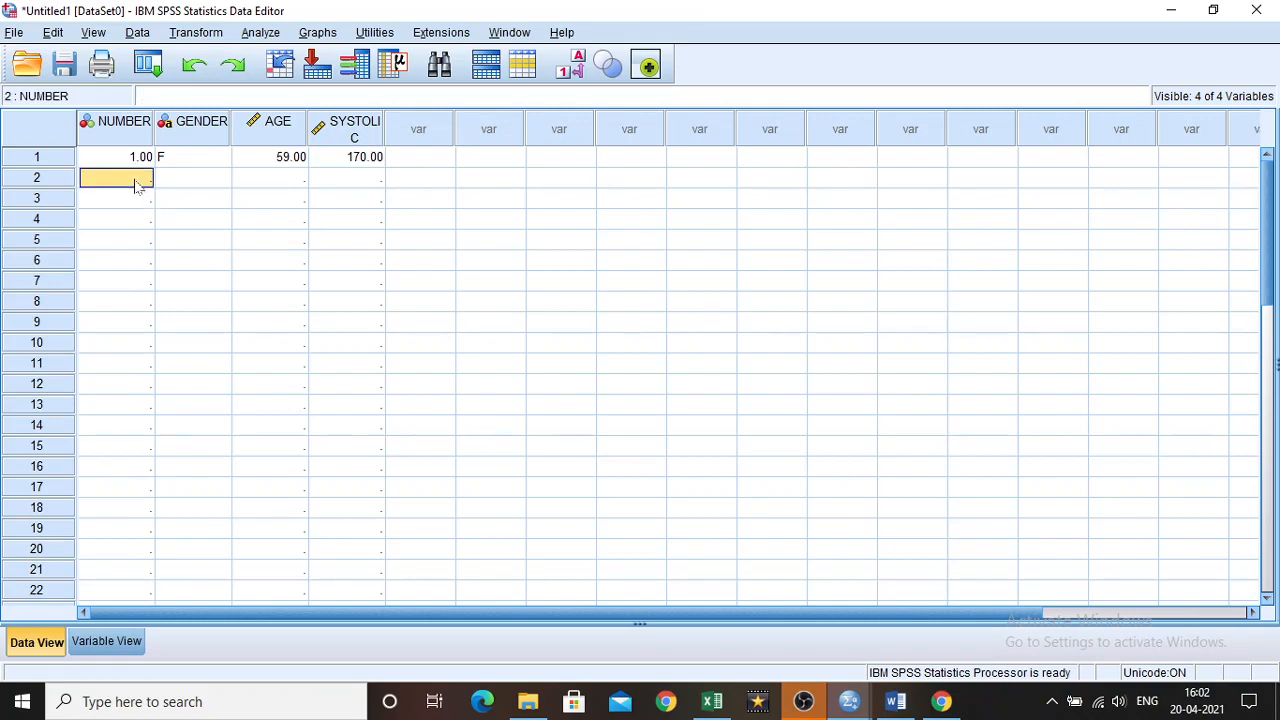
# Copy all patient rows without the headings (A2:D29) from the Excel workbook into the SPSS Data View, starting at the first NUMBER cell
pyautogui.click(712, 701)
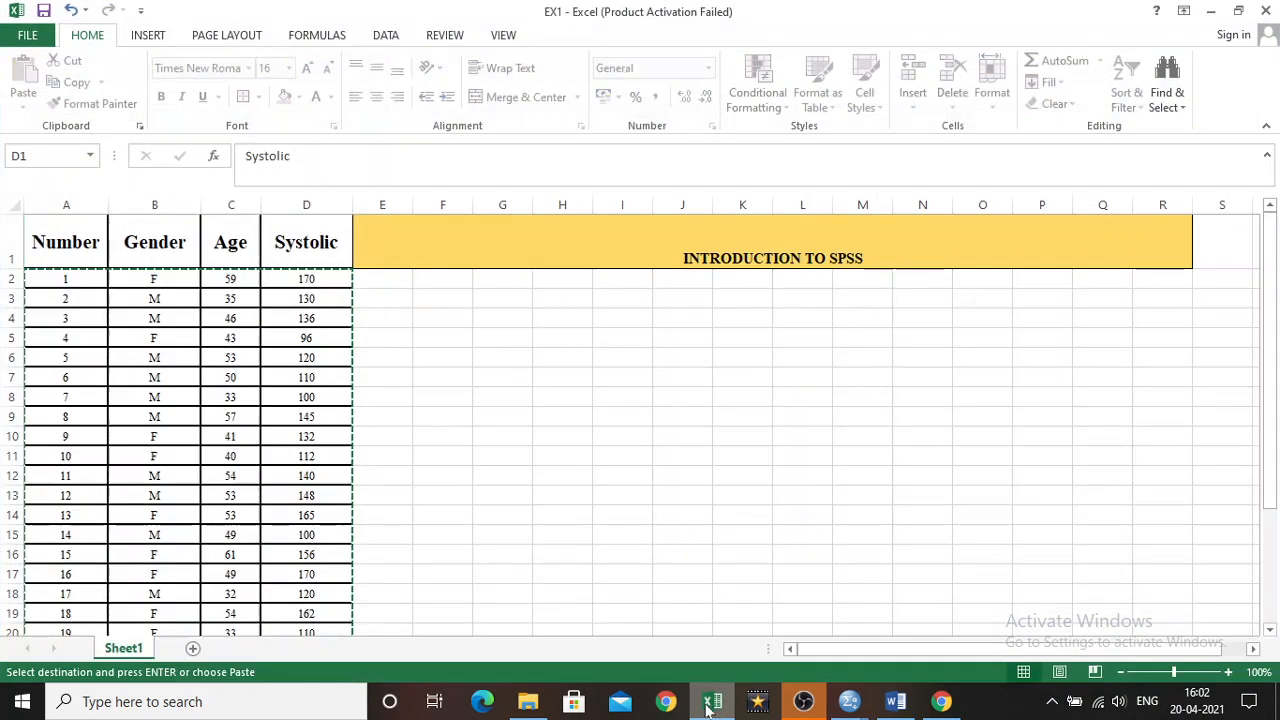
pyautogui.moveTo(55, 282); pyautogui.dragTo(306, 575)
pyautogui.click(849, 703)
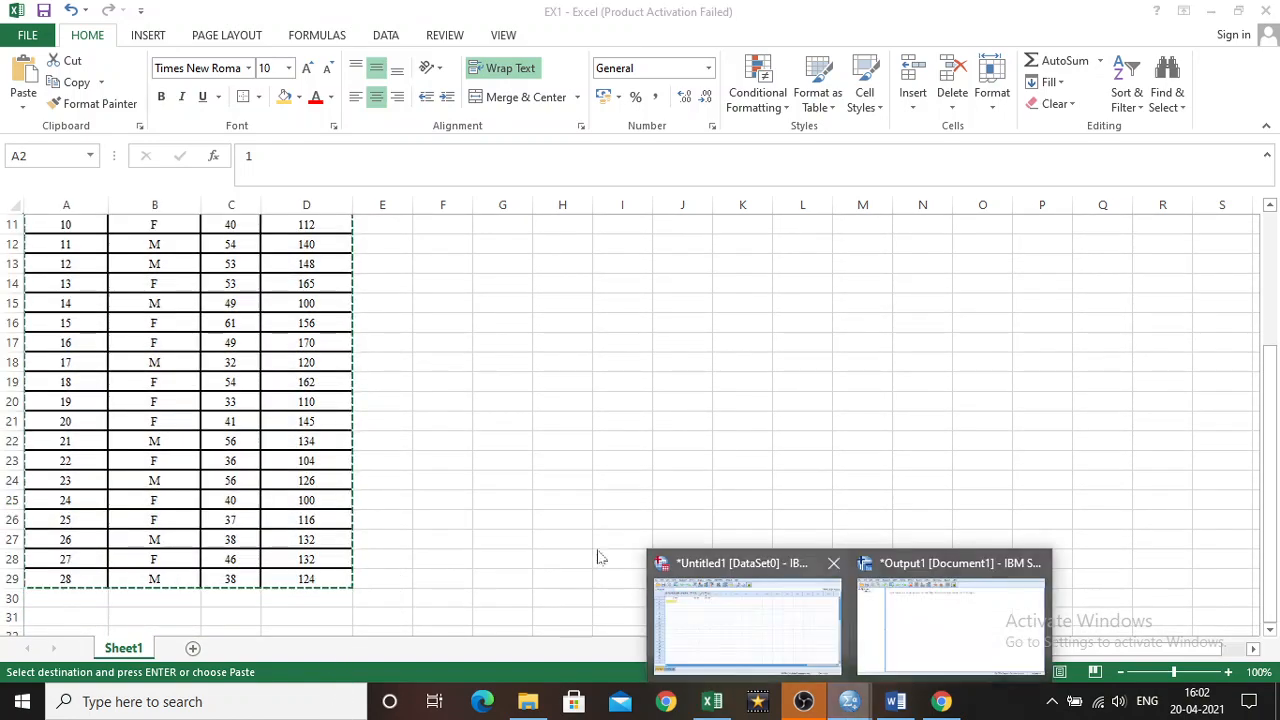
pyautogui.click(774, 618)
pyautogui.click(117, 160)
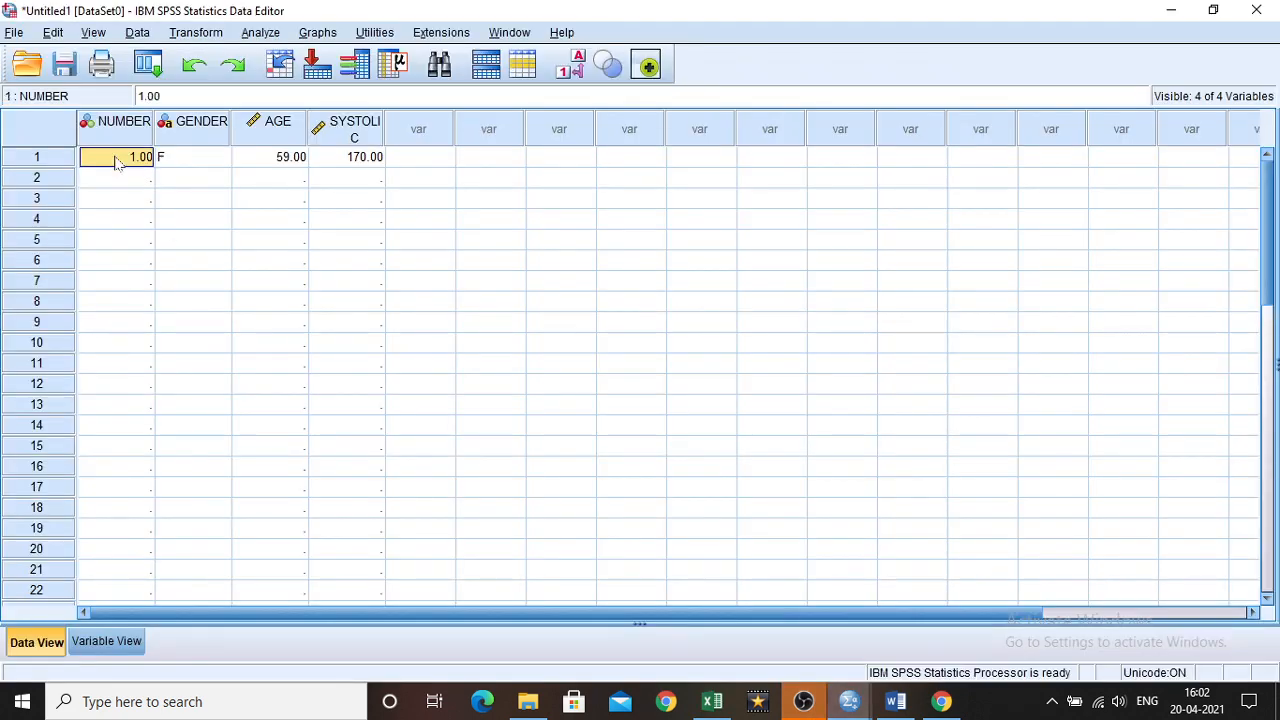
pyautogui.hotkey('ctrl', 'v')
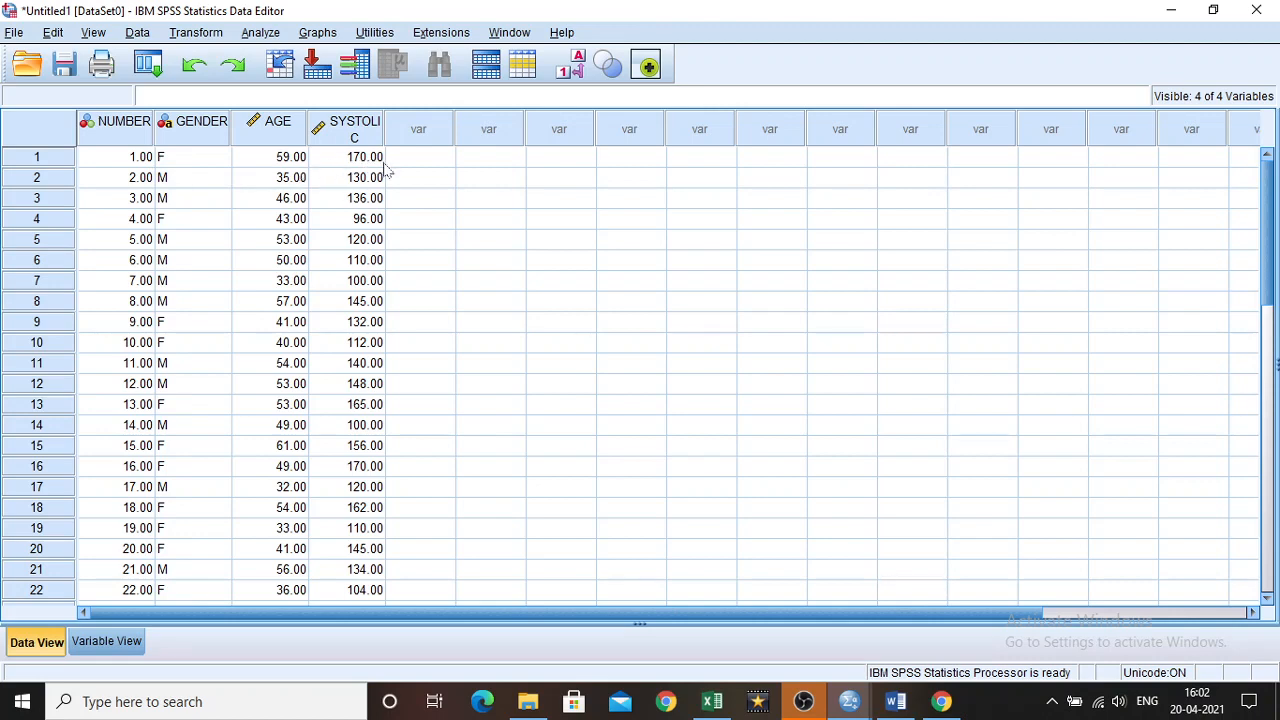
# Set the decimals of the NUMBER, AGE and SYSTOLIC variables to 0, and return to the Data View
pyautogui.click(107, 641)
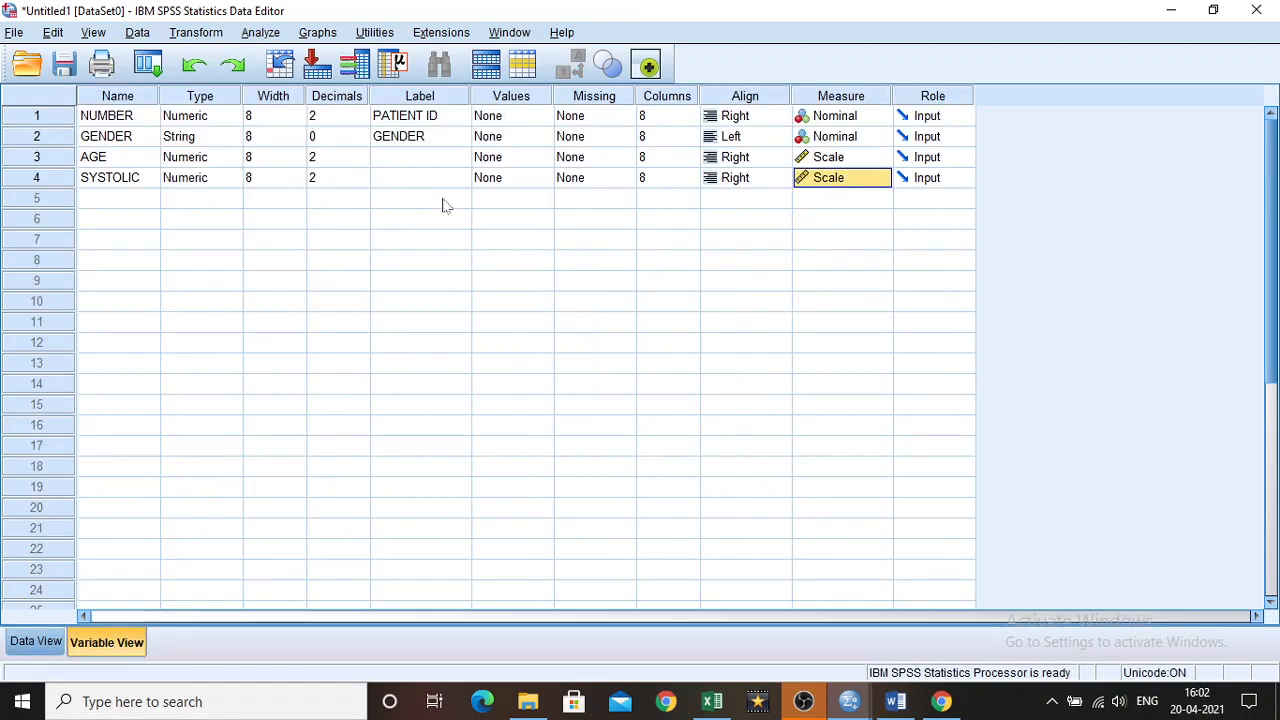
pyautogui.click(340, 116)
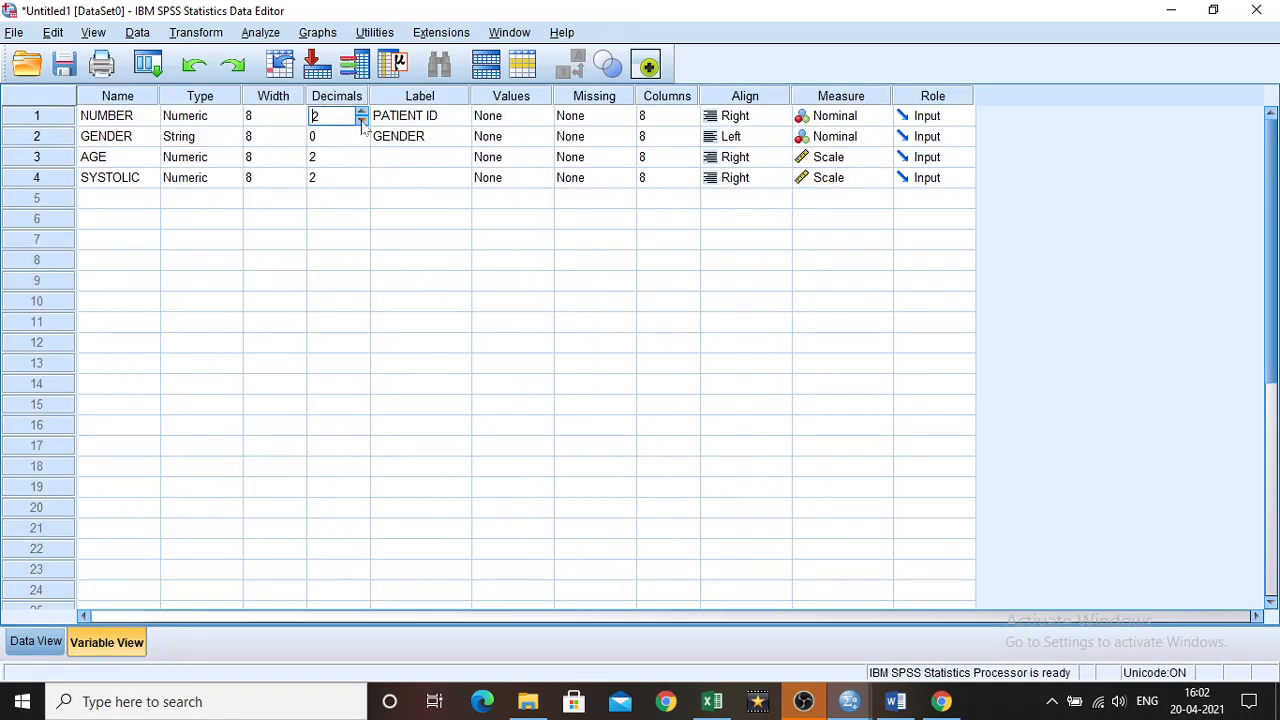
pyautogui.click(357, 158)
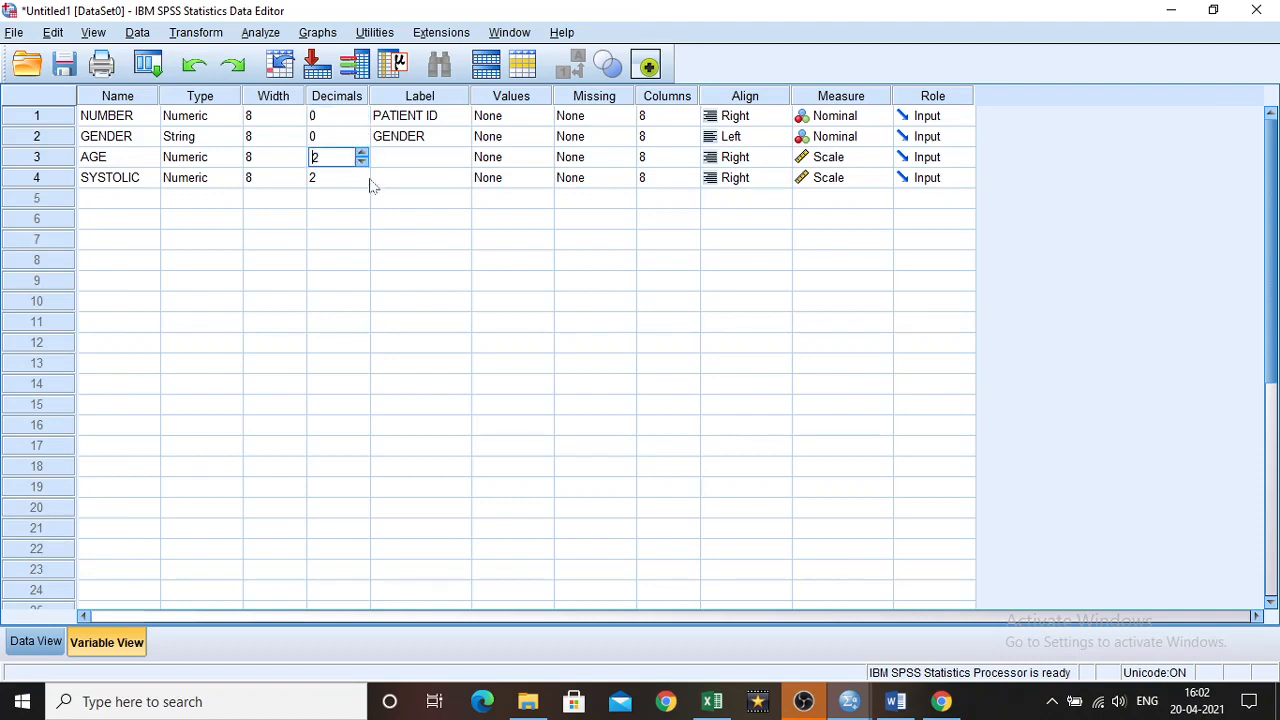
pyautogui.click(354, 177)
pyautogui.click(362, 182)
pyautogui.click(362, 182)
pyautogui.click(36, 641)
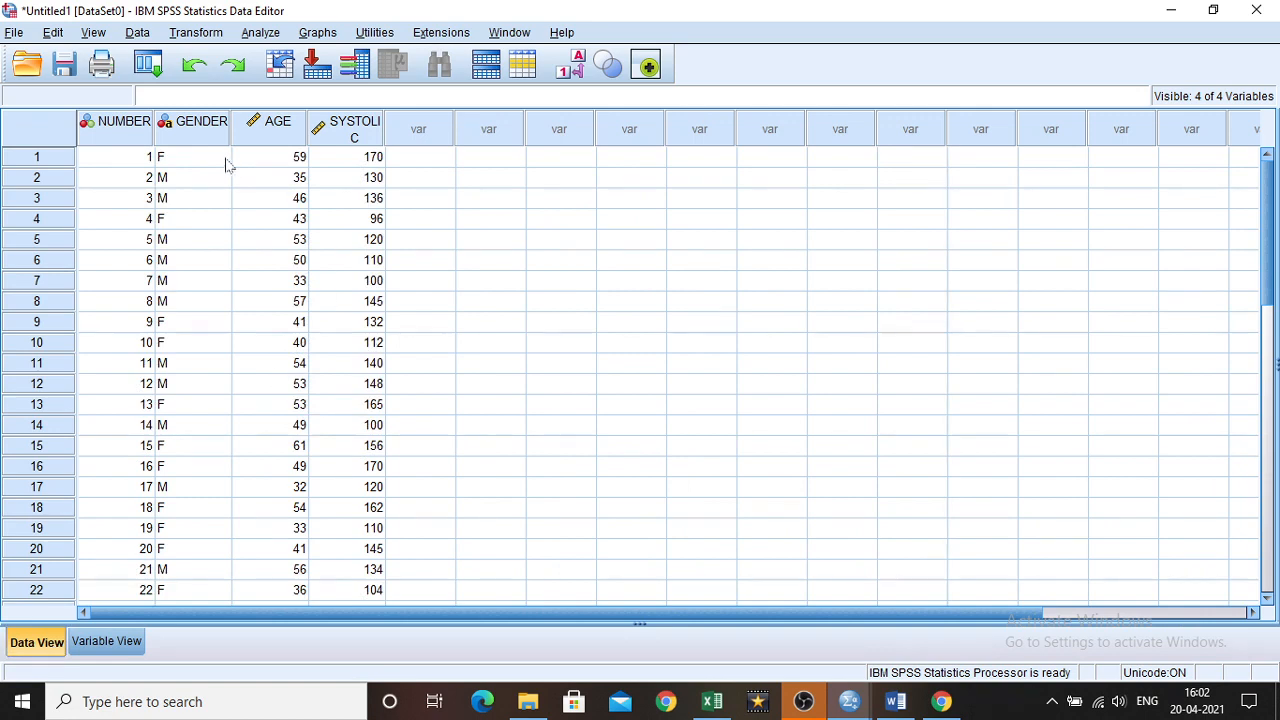